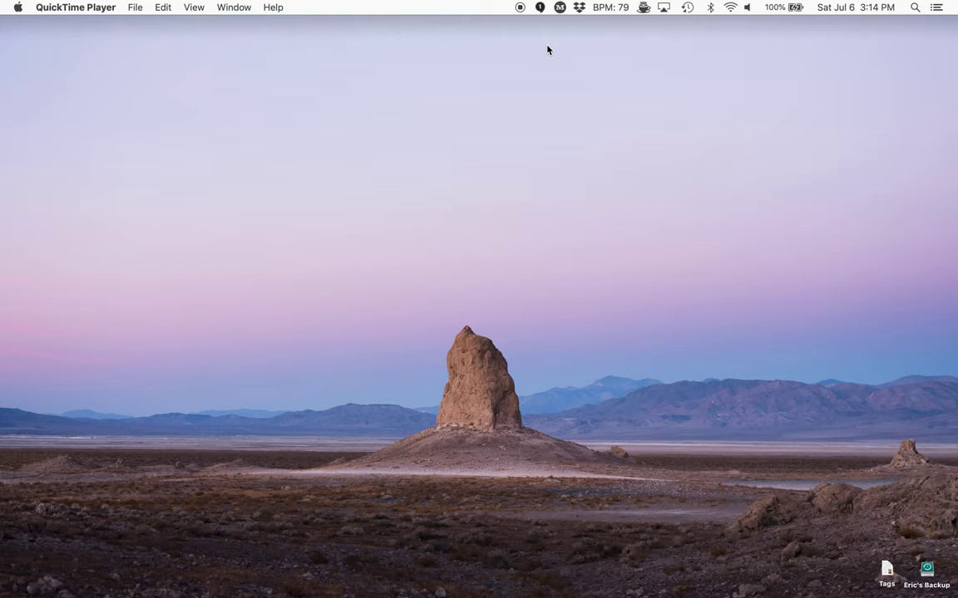
Step: Peek at the Downloads stack in the Dock, then return to the Finder desktop
{"action": "mouse_move", "coordinate": [885, 569]}
{"action": "mouse_move", "coordinate": [874, 586]}
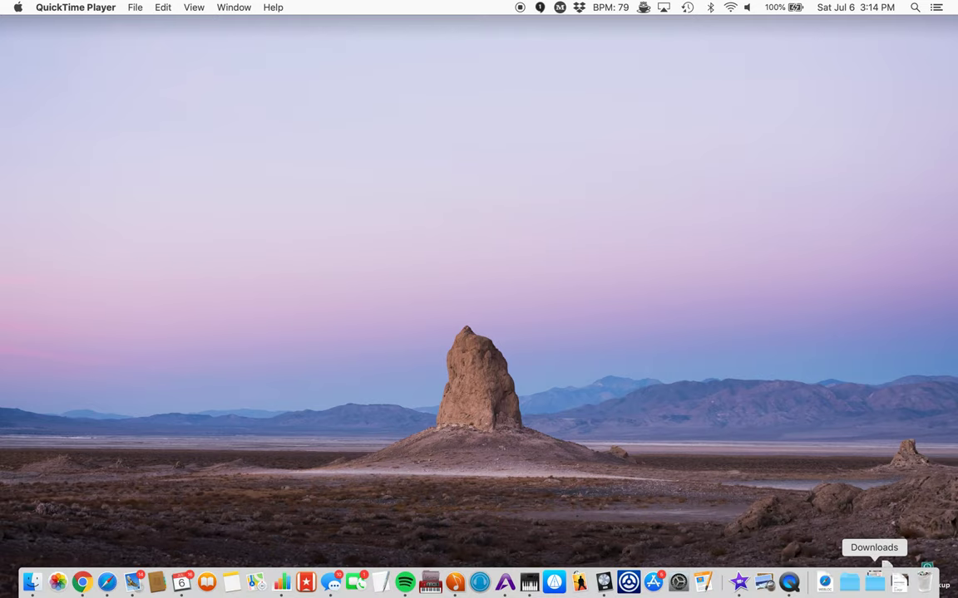
{"action": "left_click", "coordinate": [873, 582]}
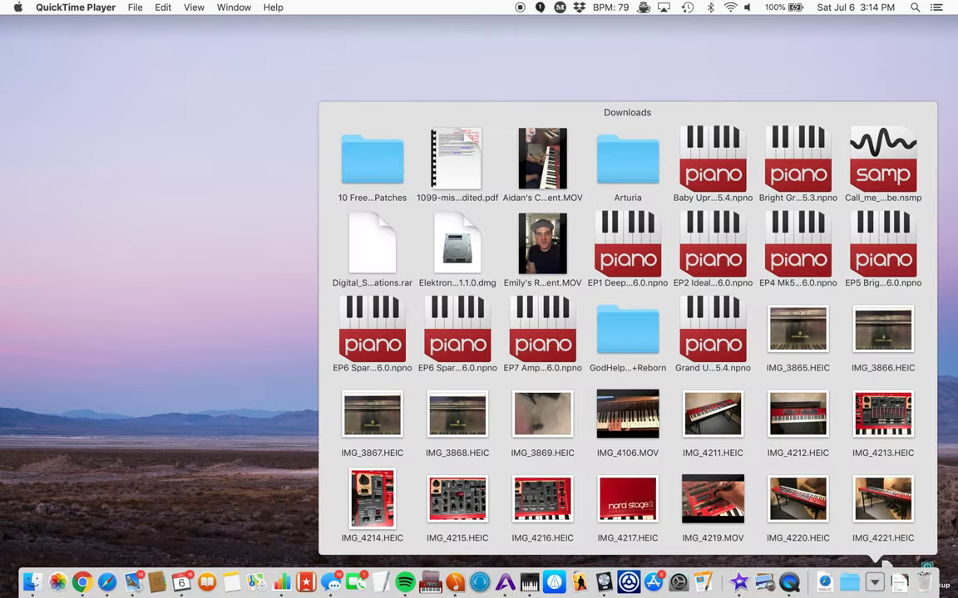
{"action": "left_click", "coordinate": [884, 565]}
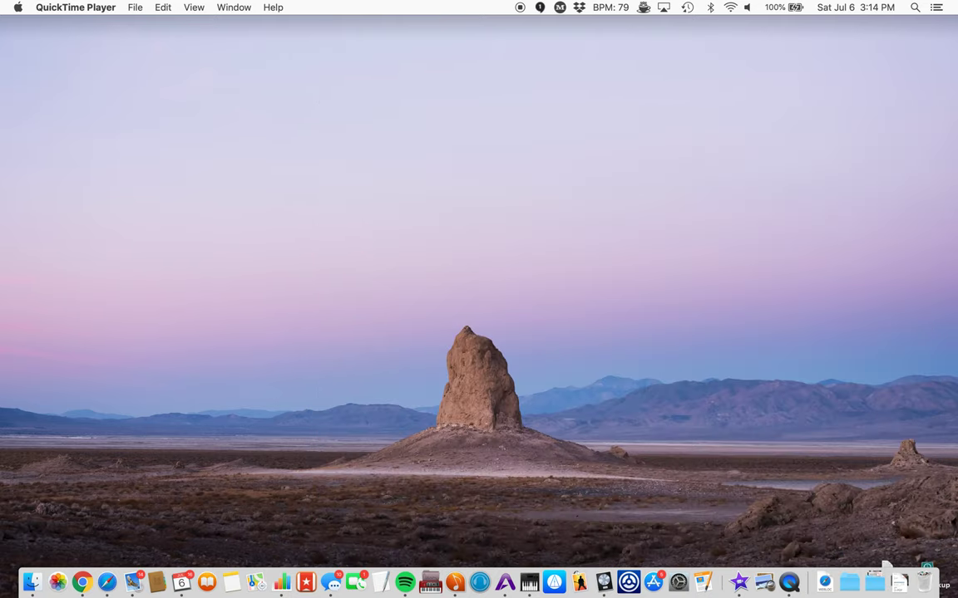
{"action": "left_click", "coordinate": [885, 567]}
{"action": "left_click", "coordinate": [884, 568]}
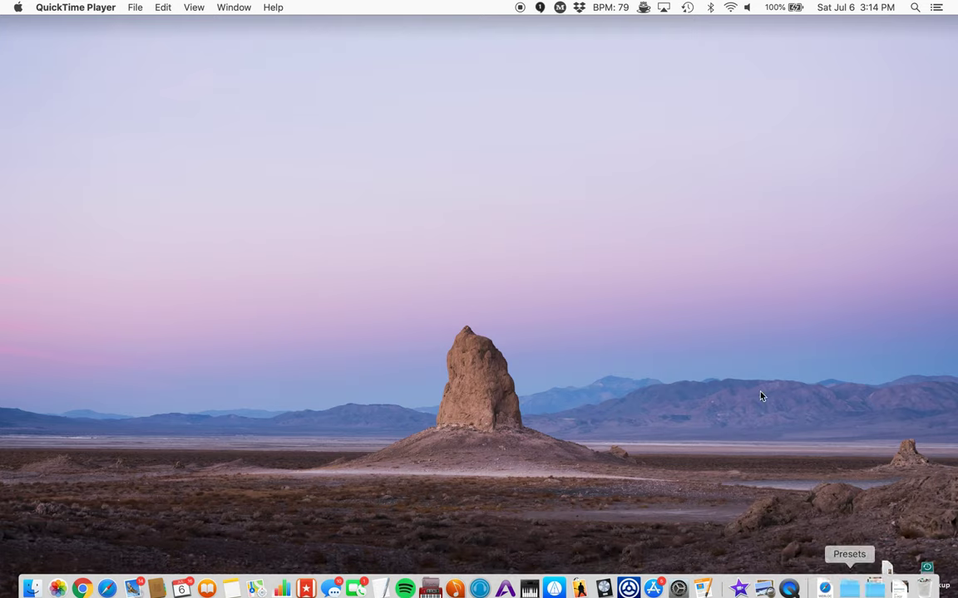
{"action": "left_click", "coordinate": [736, 319]}
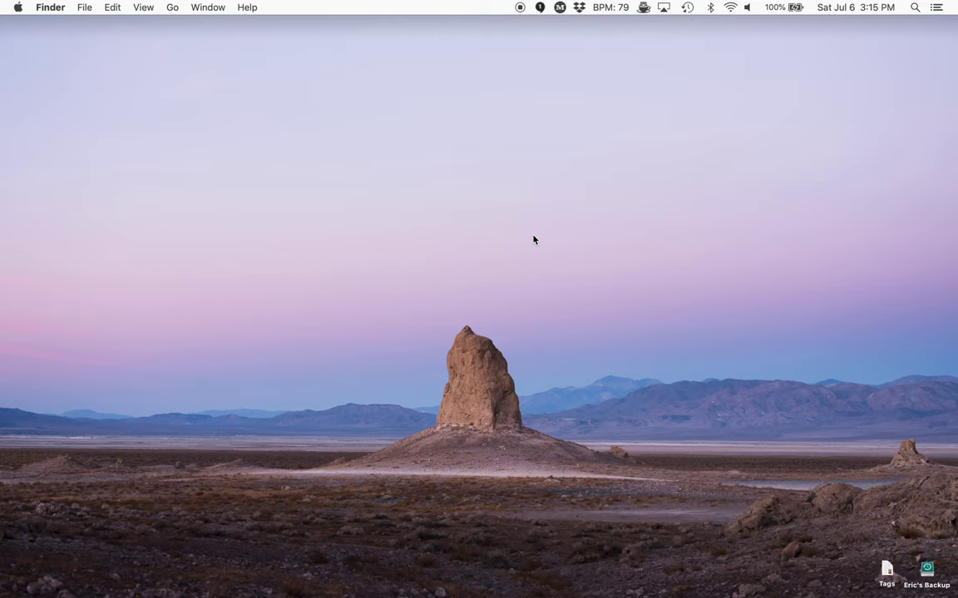
Step: Move Uptown Funk Patch.zip from a new Finder window's Downloads folder onto the desktop
{"action": "key", "text": "super+n"}
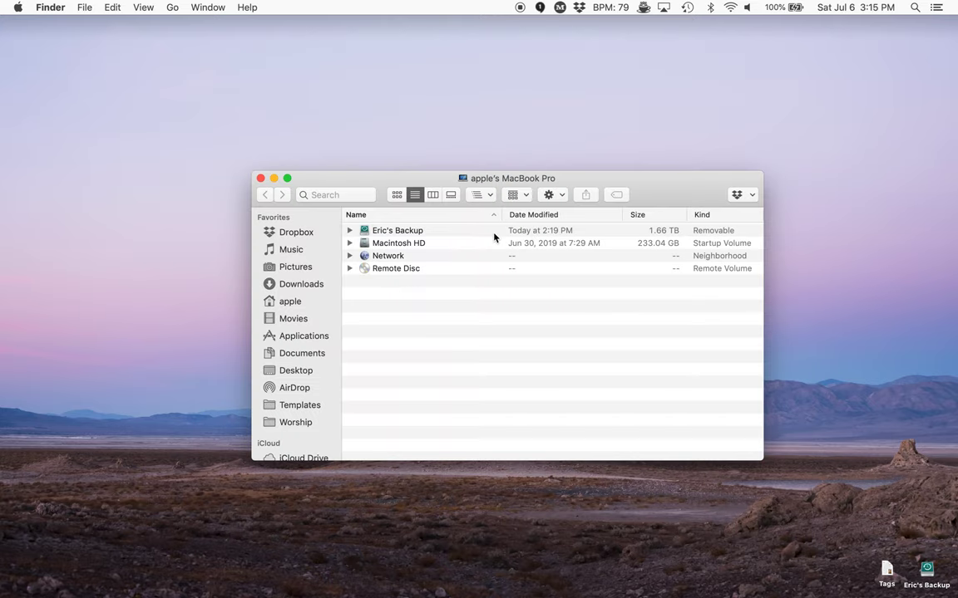
{"action": "left_click", "coordinate": [282, 286]}
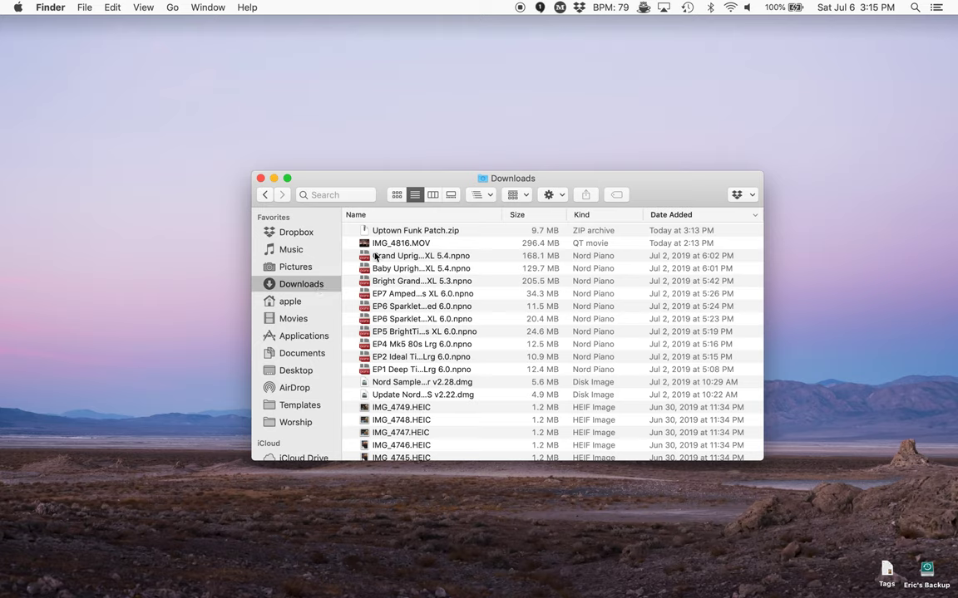
{"action": "left_click", "coordinate": [395, 233]}
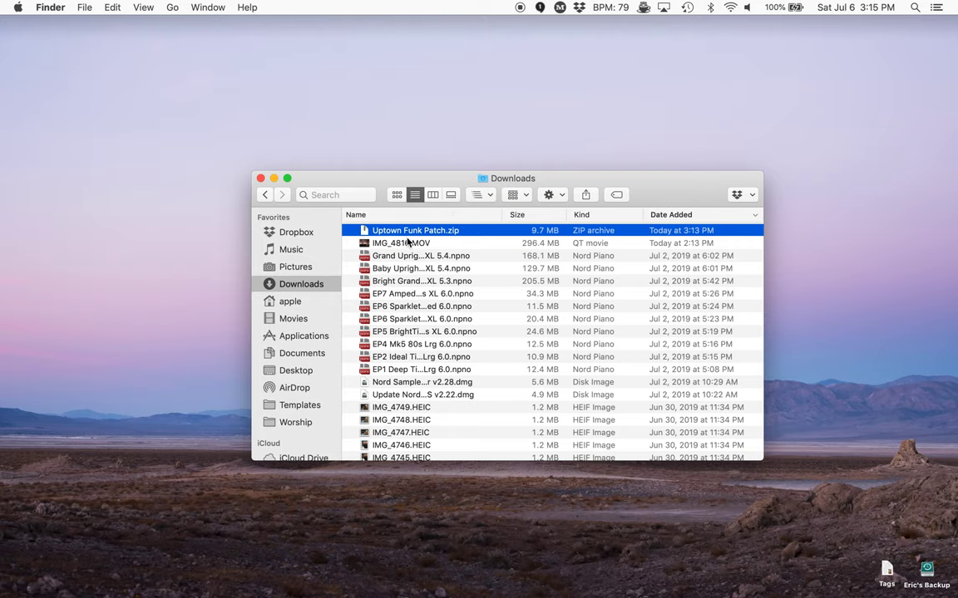
{"action": "left_click_drag", "start_coordinate": [379, 232], "coordinate": [887, 66]}
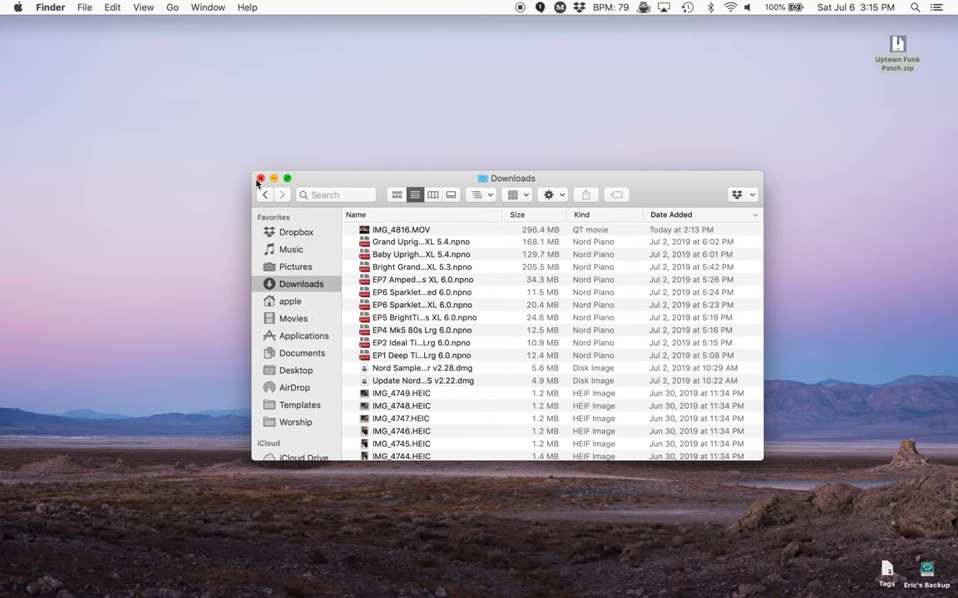
Step: Unzip Uptown Funk Patch.zip on the desktop and move the zip to the Trash
{"action": "left_click", "coordinate": [260, 179]}
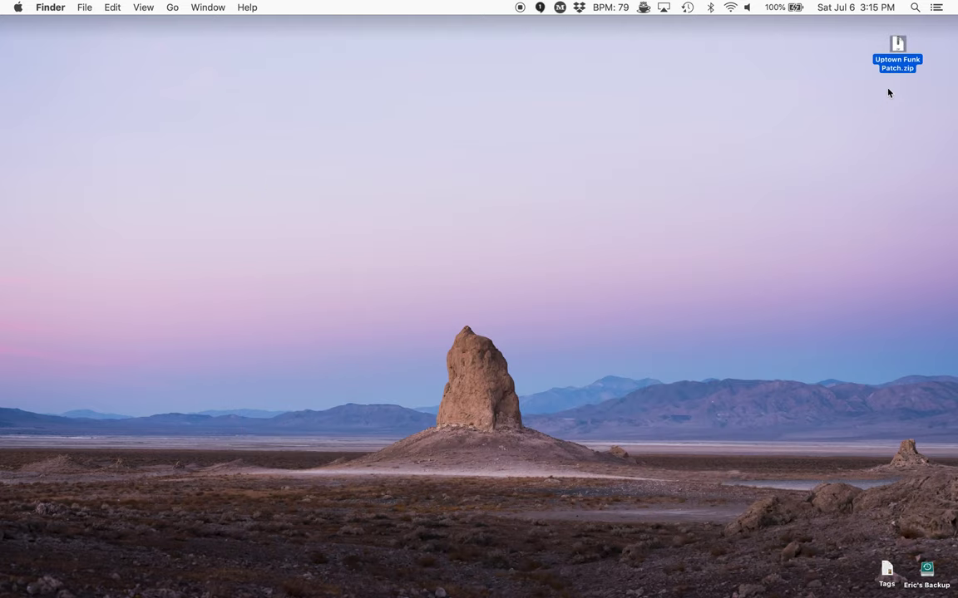
{"action": "left_click", "coordinate": [896, 49]}
{"action": "double_click", "coordinate": [896, 44]}
{"action": "left_click_drag", "start_coordinate": [903, 57], "coordinate": [899, 132]}
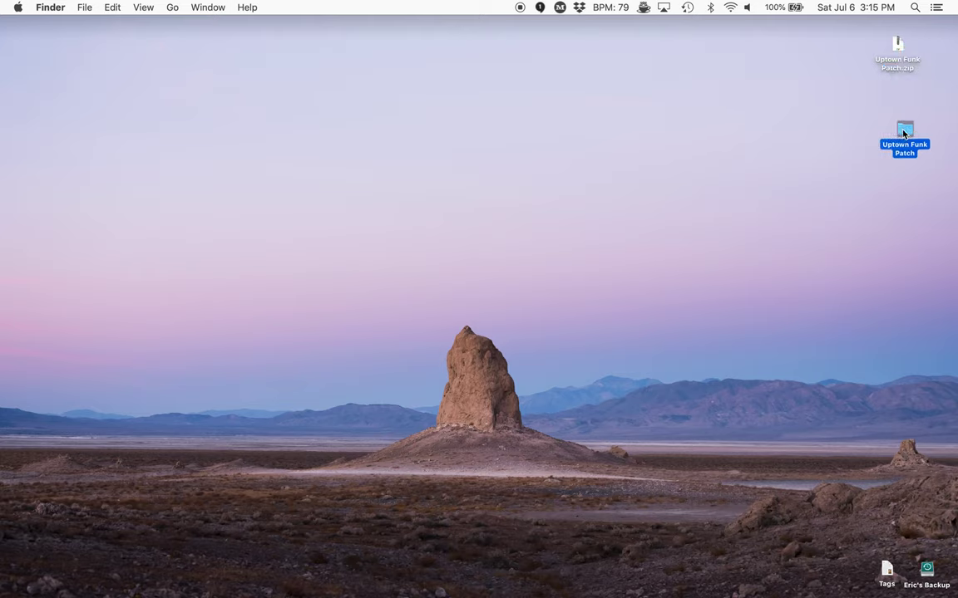
{"action": "left_click", "coordinate": [898, 44]}
{"action": "left_click_drag", "start_coordinate": [897, 44], "coordinate": [922, 585]}
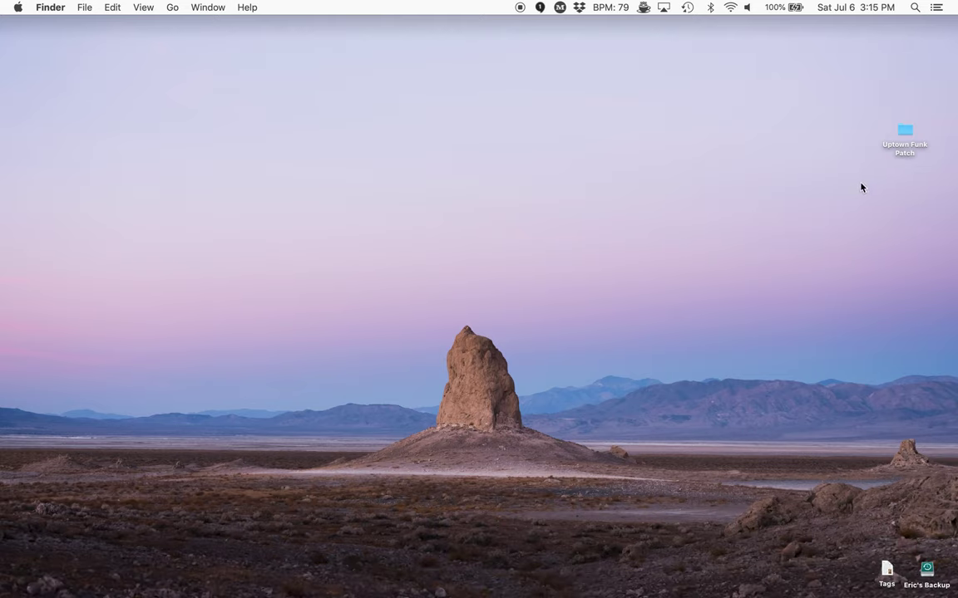
Step: Open the Uptown Funk Patch folder and step through Bundle File, Patch File and Patch Notes
{"action": "double_click", "coordinate": [906, 130]}
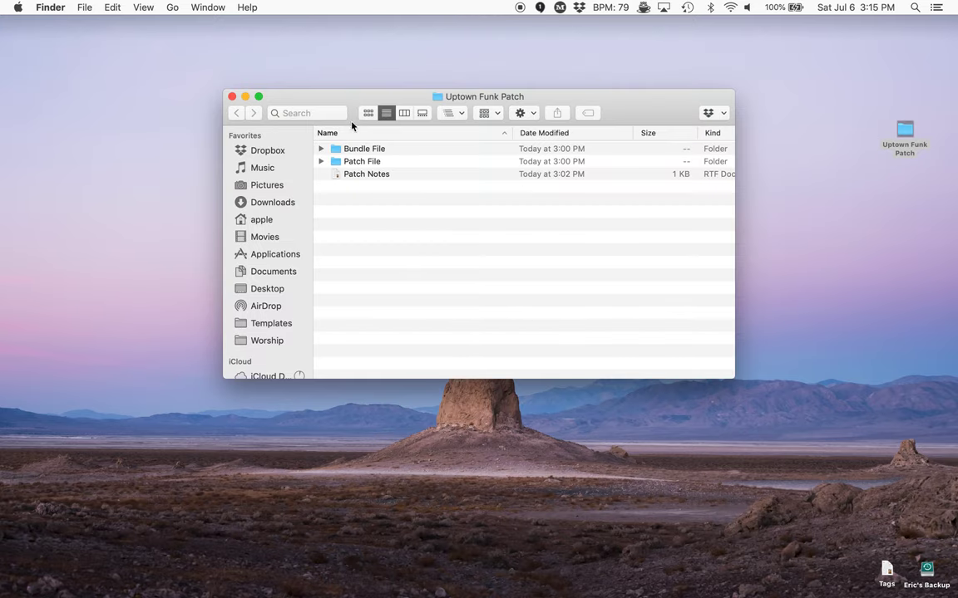
{"action": "left_click", "coordinate": [364, 150]}
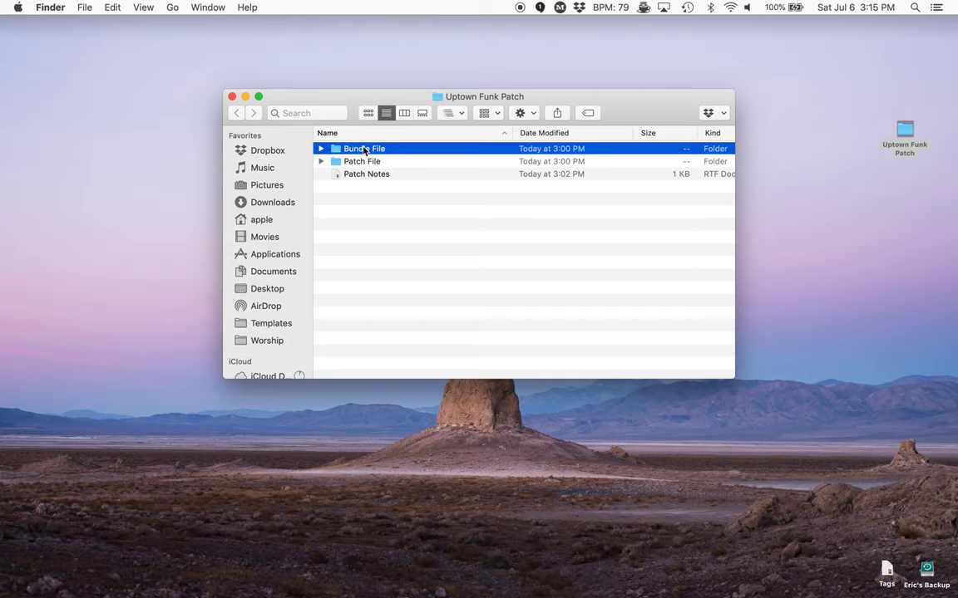
{"action": "key", "text": "Down"}
{"action": "key", "text": "Down"}
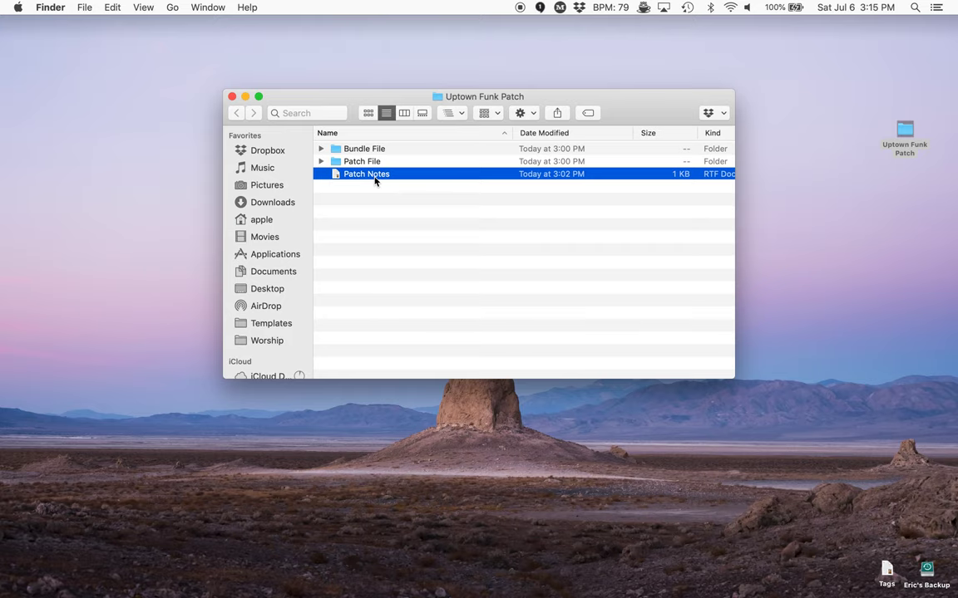
Step: Open Patch Notes in TextEdit and highlight the Nord Sound Manager URL it lists
{"action": "double_click", "coordinate": [374, 180]}
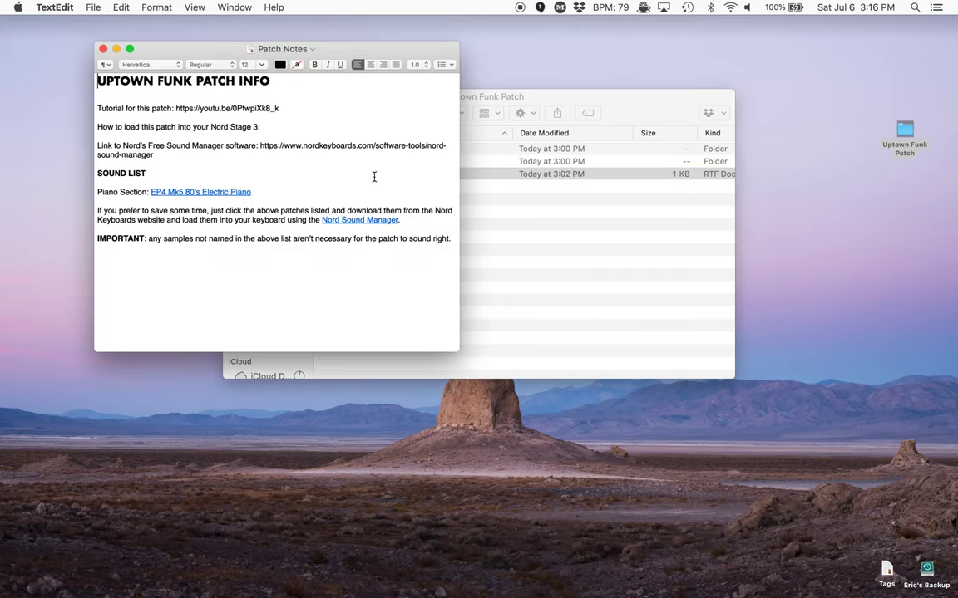
{"action": "left_click_drag", "start_coordinate": [161, 47], "coordinate": [395, 41]}
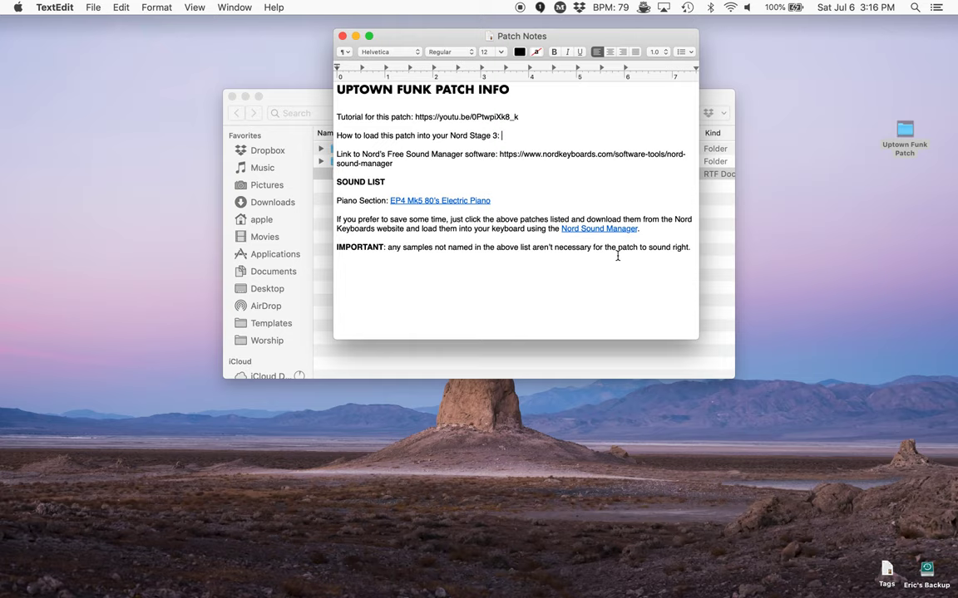
{"action": "left_click", "coordinate": [501, 156]}
{"action": "left_click_drag", "start_coordinate": [500, 156], "coordinate": [395, 164]}
{"action": "key", "text": "super+c"}
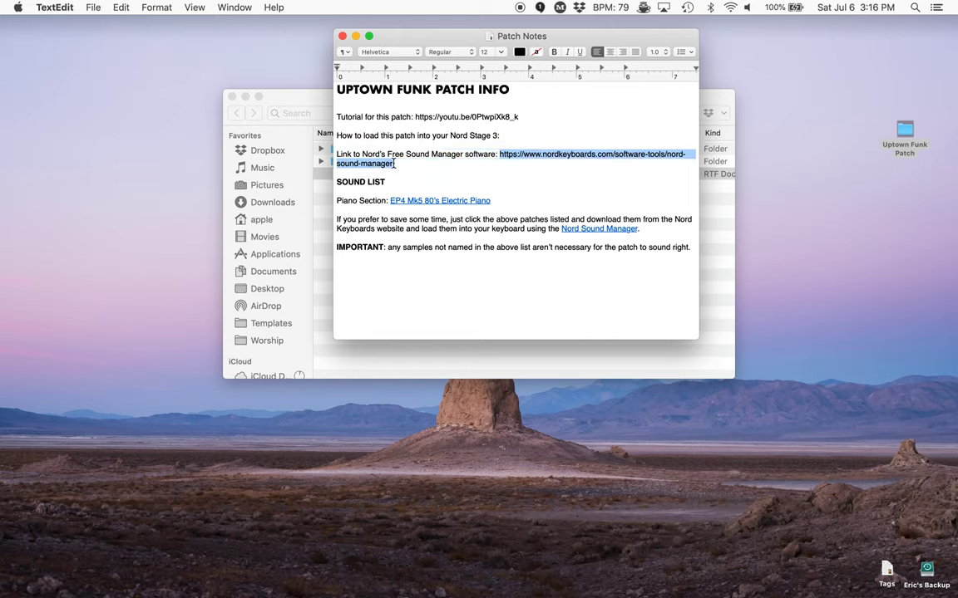
Step: Paste the copied Nord Sound Manager address into Safari and load the page
{"action": "mouse_move", "coordinate": [295, 586]}
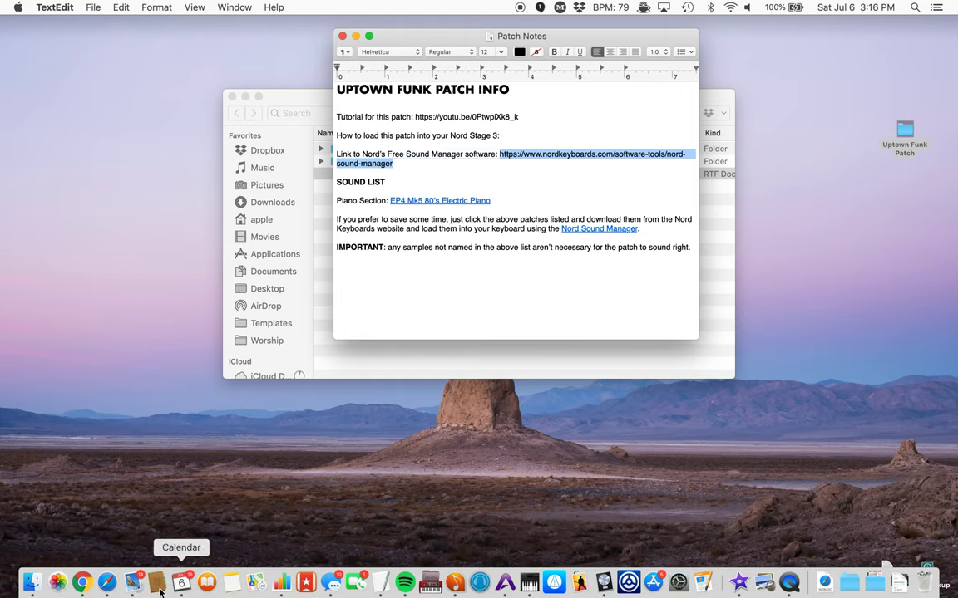
{"action": "left_click", "coordinate": [108, 585]}
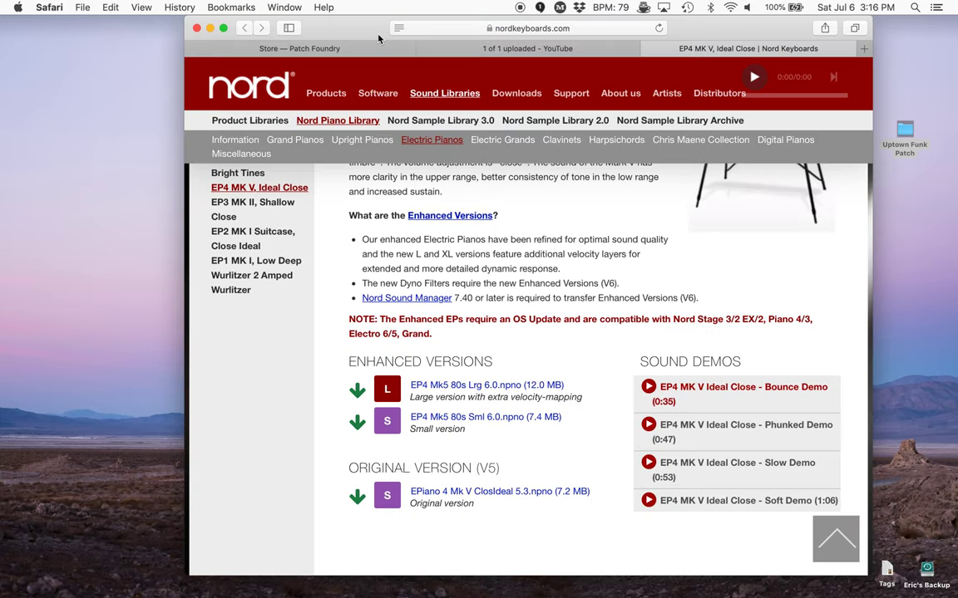
{"action": "left_click", "coordinate": [440, 30]}
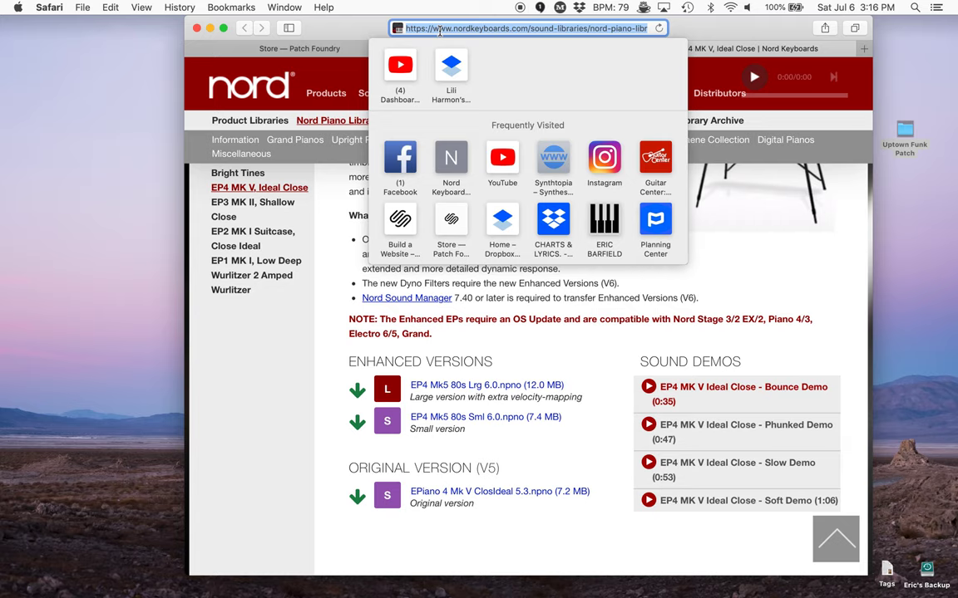
{"action": "key", "text": "super+v"}
{"action": "key", "text": "Return"}
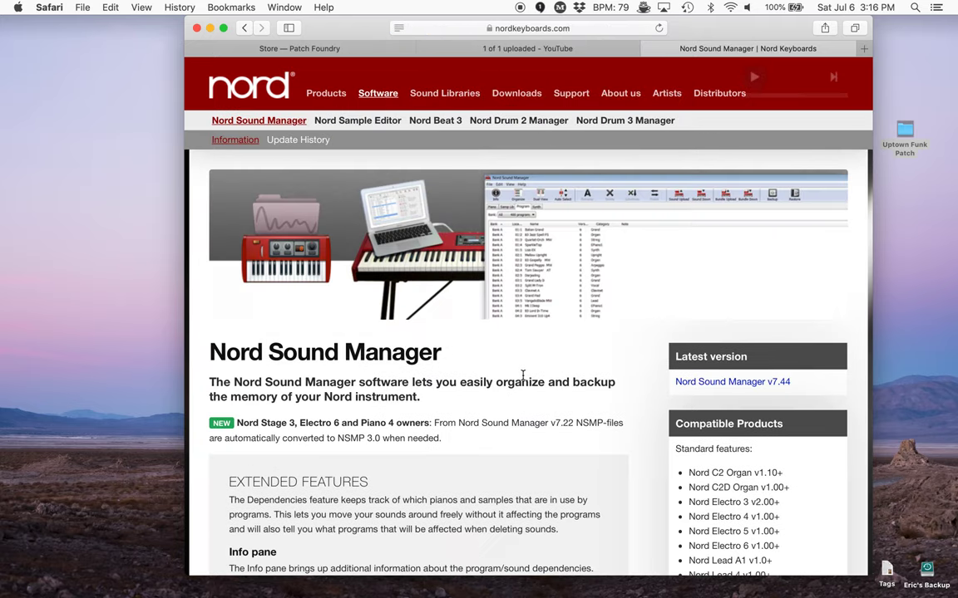
Step: Scroll through the Nord Sound Manager v7.44 page, then launch Nord Sound Manager from the Dock
{"action": "scroll", "coordinate": [524, 377], "scroll_direction": "down", "scroll_amount": 3}
{"action": "scroll", "coordinate": [525, 377], "scroll_direction": "up", "scroll_amount": 3}
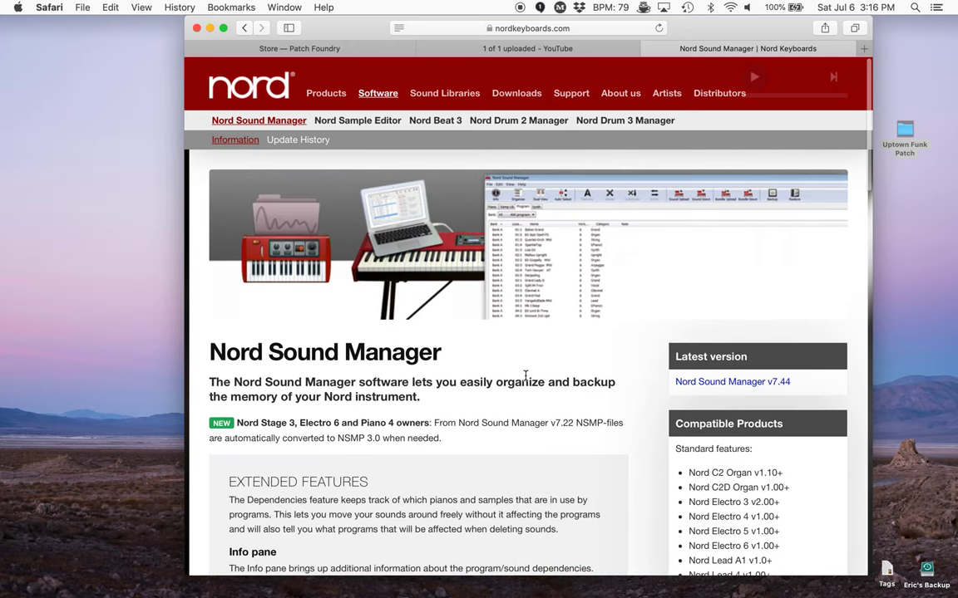
{"action": "scroll", "coordinate": [526, 377], "scroll_direction": "down", "scroll_amount": 2}
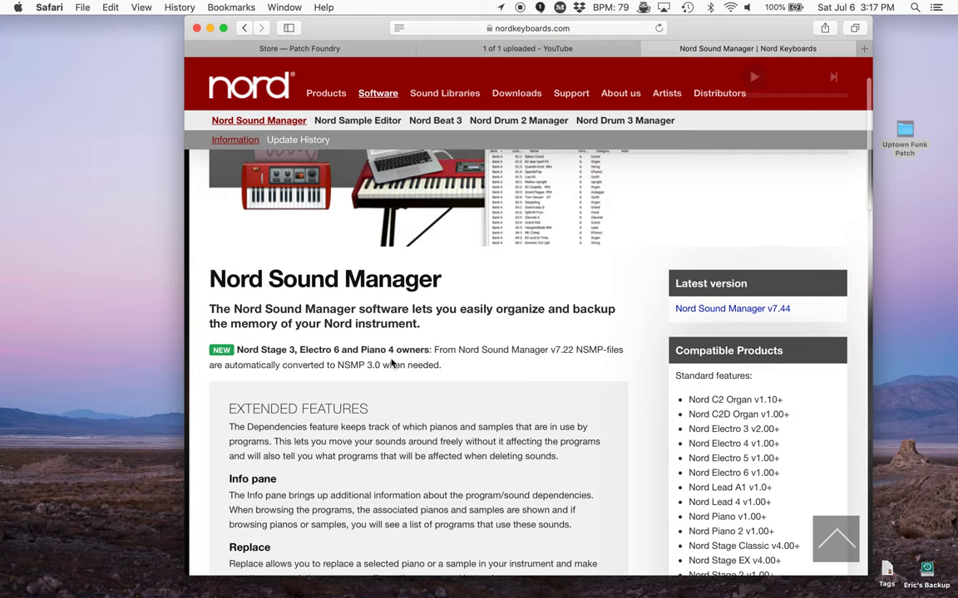
{"action": "scroll", "coordinate": [392, 363], "scroll_direction": "down", "scroll_amount": 1}
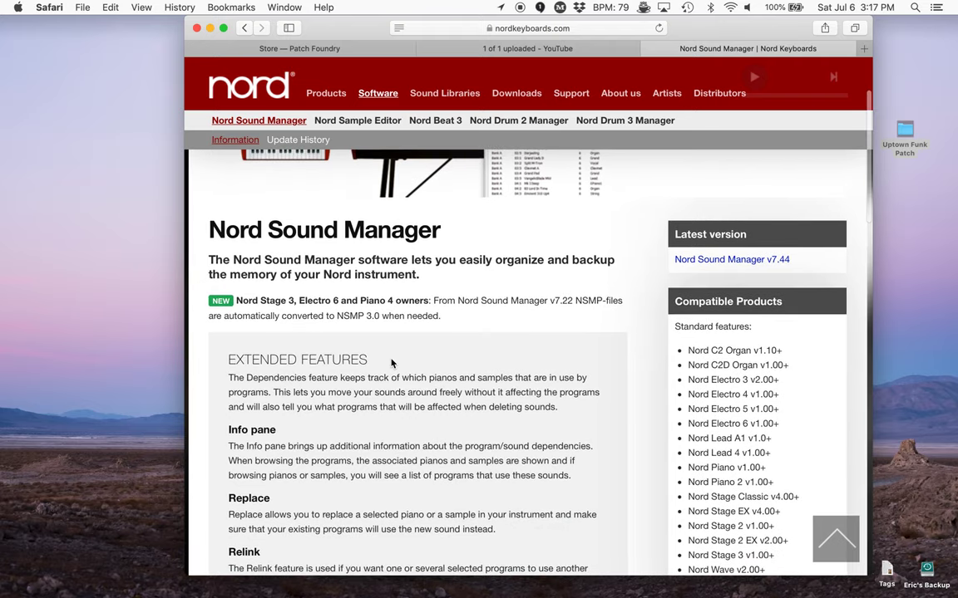
{"action": "scroll", "coordinate": [392, 363], "scroll_direction": "up", "scroll_amount": 3}
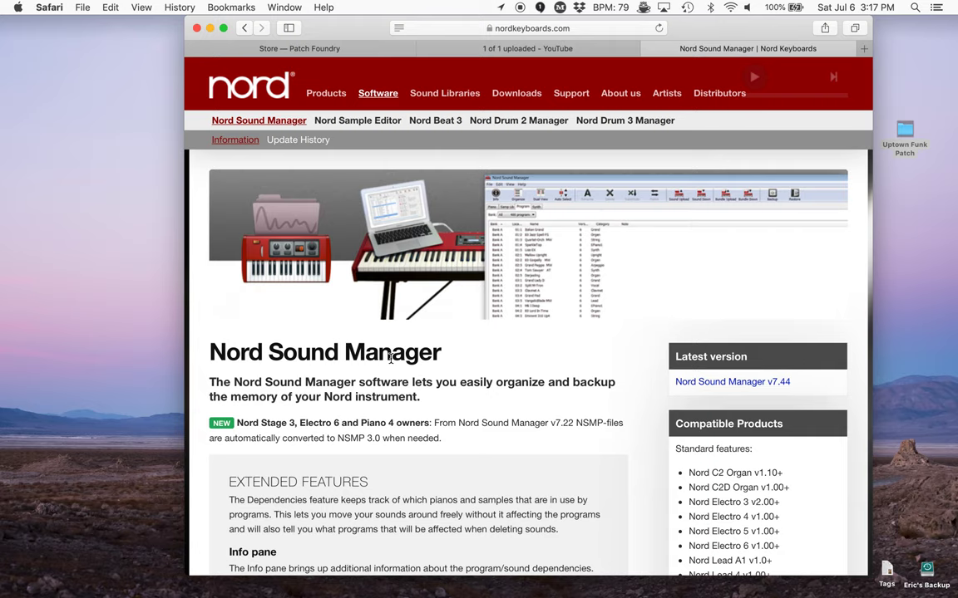
{"action": "scroll", "coordinate": [391, 357], "scroll_direction": "down", "scroll_amount": 1}
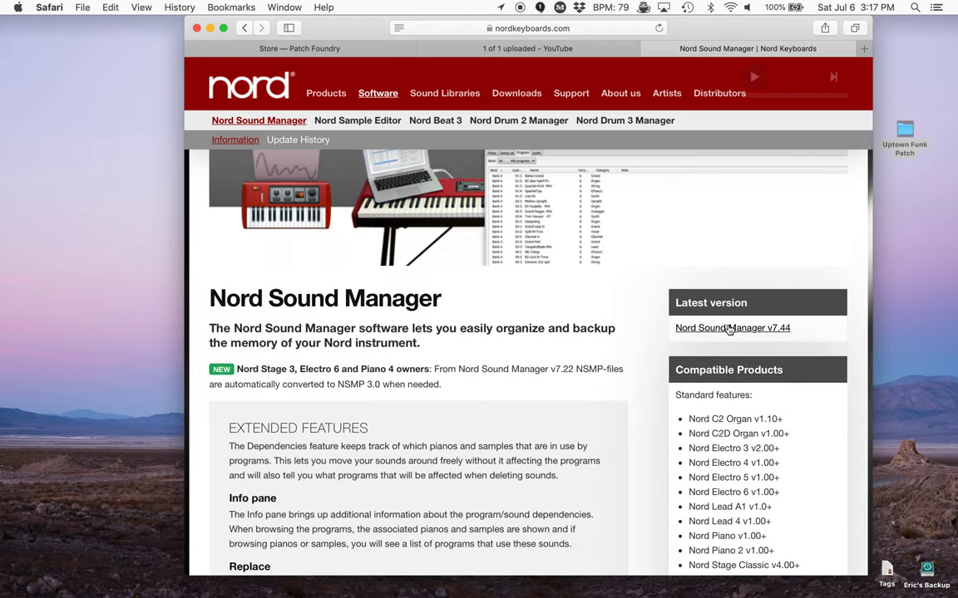
{"action": "scroll", "coordinate": [384, 383], "scroll_direction": "down", "scroll_amount": 10}
{"action": "scroll", "coordinate": [383, 383], "scroll_direction": "up", "scroll_amount": 10}
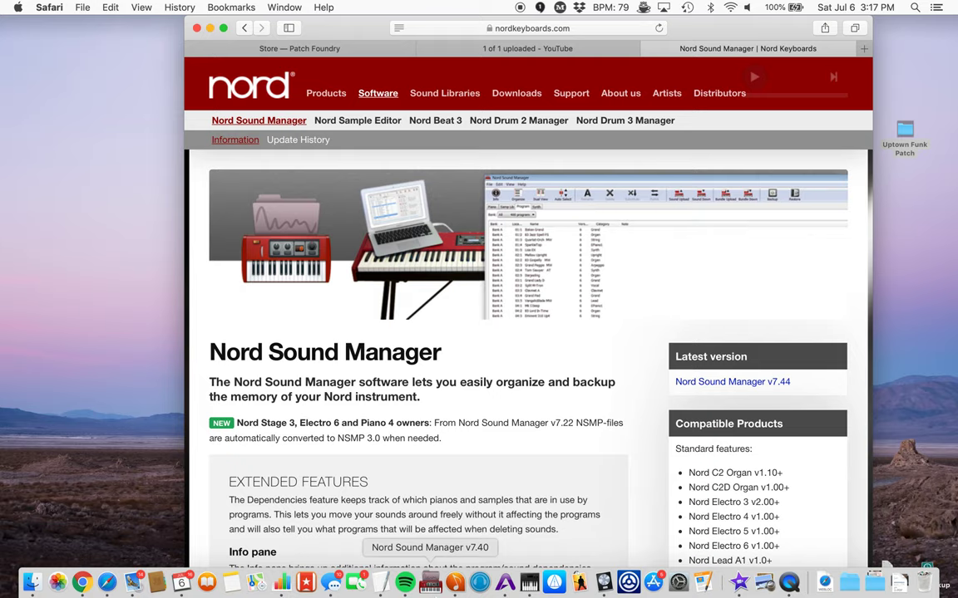
{"action": "left_click", "coordinate": [430, 582]}
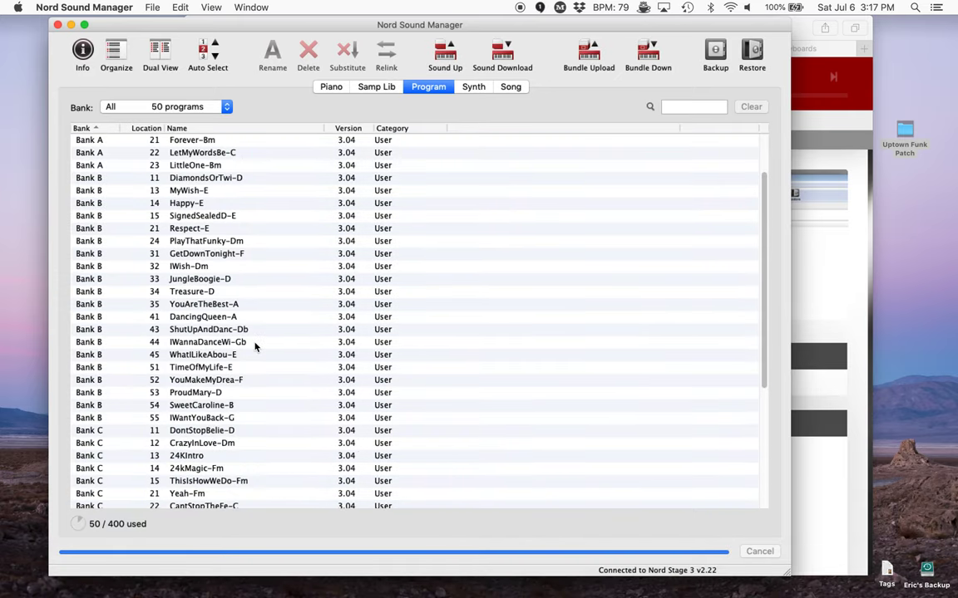
Step: Scroll the 50 programs, then open the Bank list showing Banks A (8), B (20), C (21), P (1)
{"action": "scroll", "coordinate": [254, 347], "scroll_direction": "up", "scroll_amount": 2}
{"action": "scroll", "coordinate": [254, 348], "scroll_direction": "down", "scroll_amount": 7}
{"action": "scroll", "coordinate": [254, 347], "scroll_direction": "up", "scroll_amount": 7}
{"action": "scroll", "coordinate": [254, 347], "scroll_direction": "down", "scroll_amount": 7}
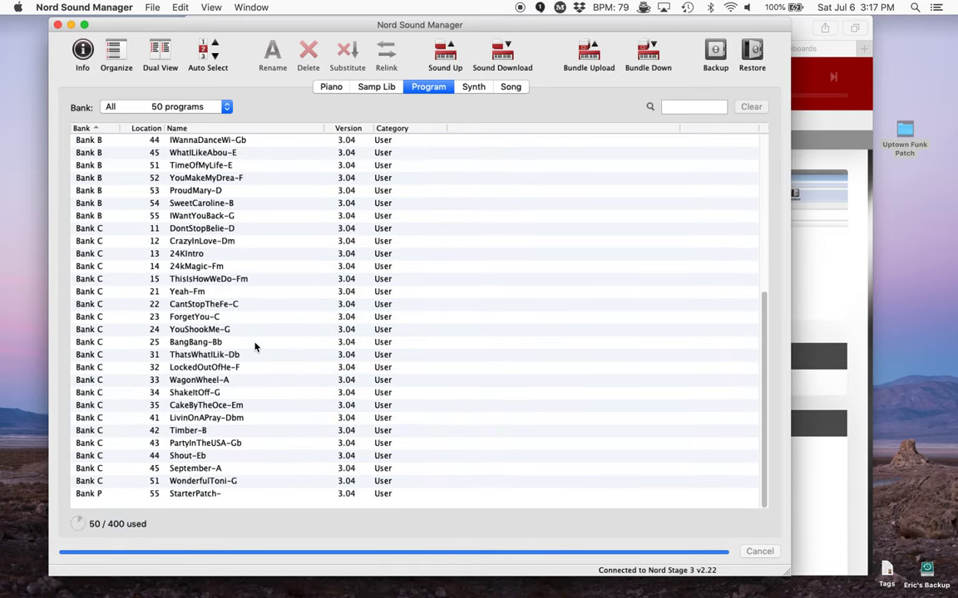
{"action": "scroll", "coordinate": [256, 347], "scroll_direction": "up", "scroll_amount": 10}
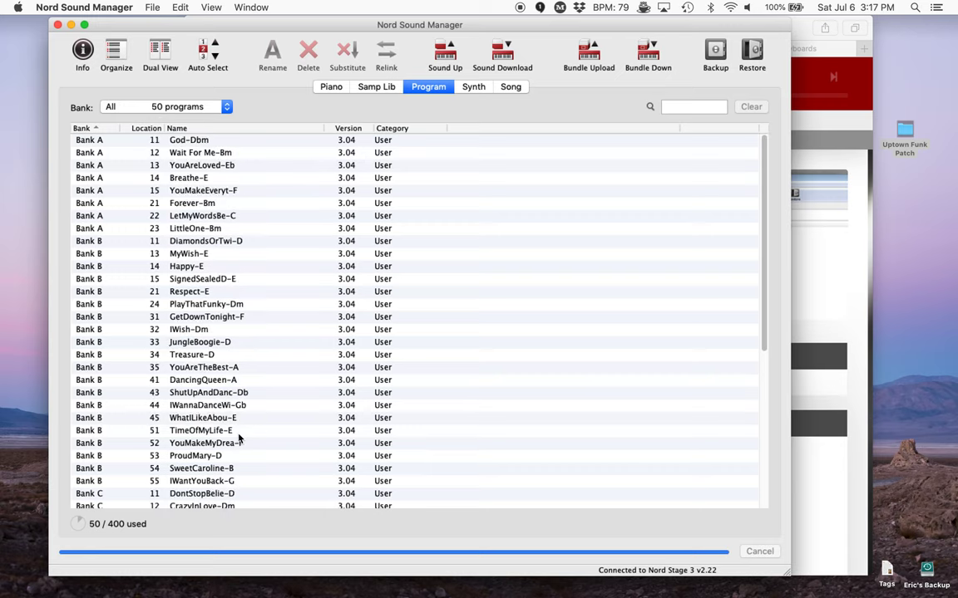
{"action": "scroll", "coordinate": [238, 438], "scroll_direction": "down", "scroll_amount": 10}
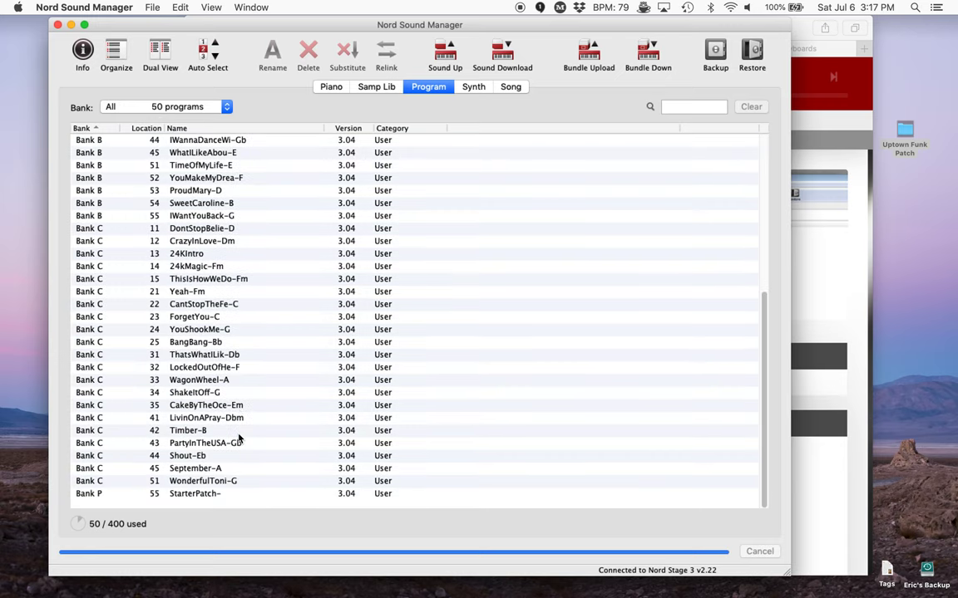
{"action": "left_click", "coordinate": [187, 108]}
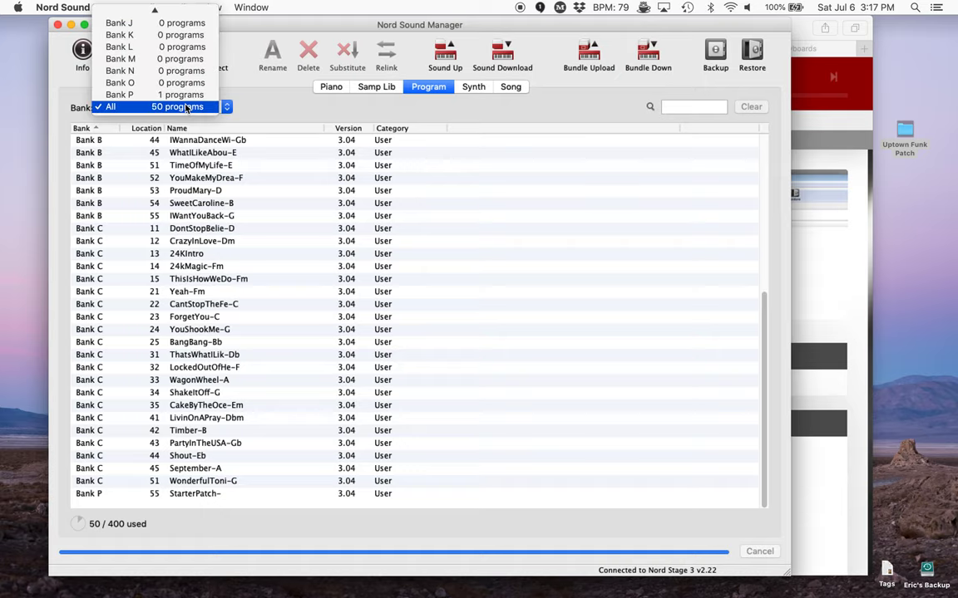
{"action": "scroll", "coordinate": [187, 108], "scroll_direction": "up", "scroll_amount": 4}
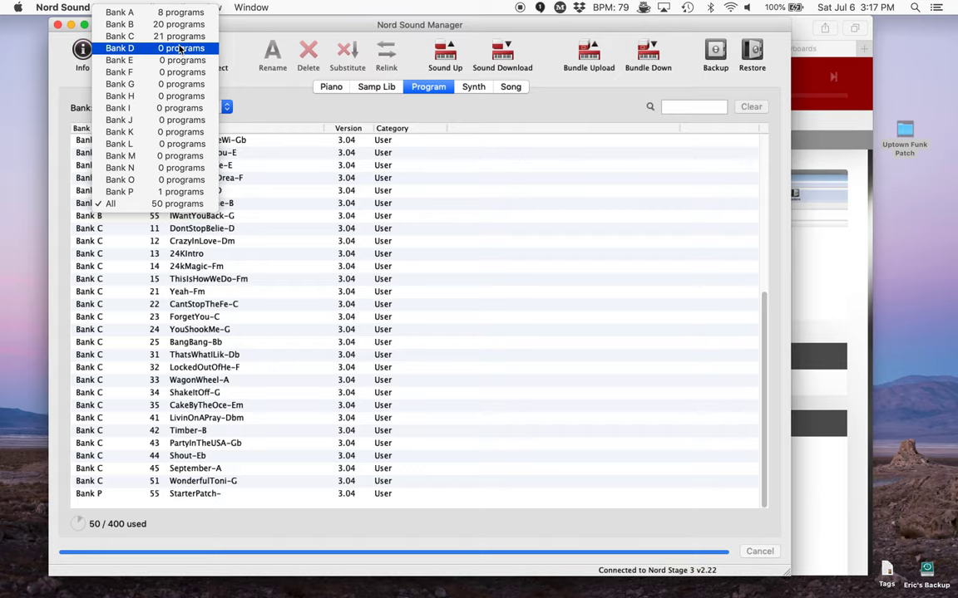
Step: Show Bank D with empty locations 11–55 via Organize, then reopen the Uptown Funk Patch folder
{"action": "left_click", "coordinate": [179, 49]}
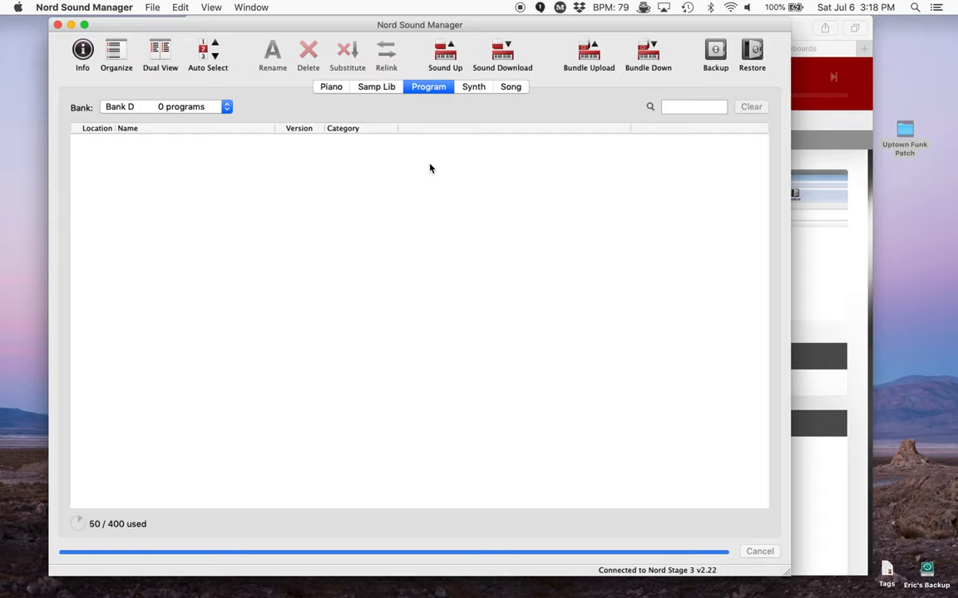
{"action": "left_click", "coordinate": [120, 57]}
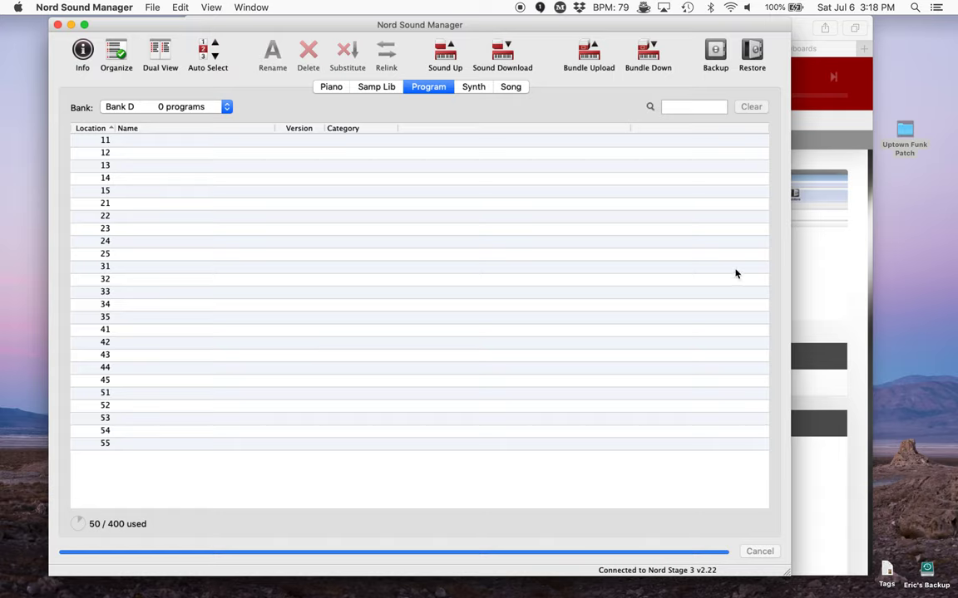
{"action": "double_click", "coordinate": [905, 133]}
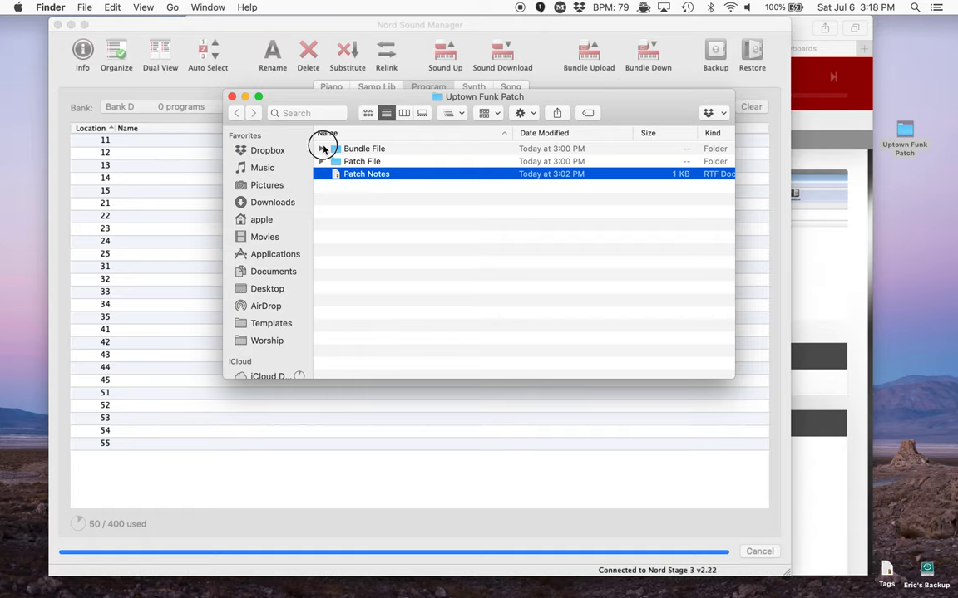
Step: Expand Bundle File and Patch File to reveal UptownFunk-D.ns3fb and UptownFunk-D.ns3f, moving the window right
{"action": "left_click", "coordinate": [321, 149]}
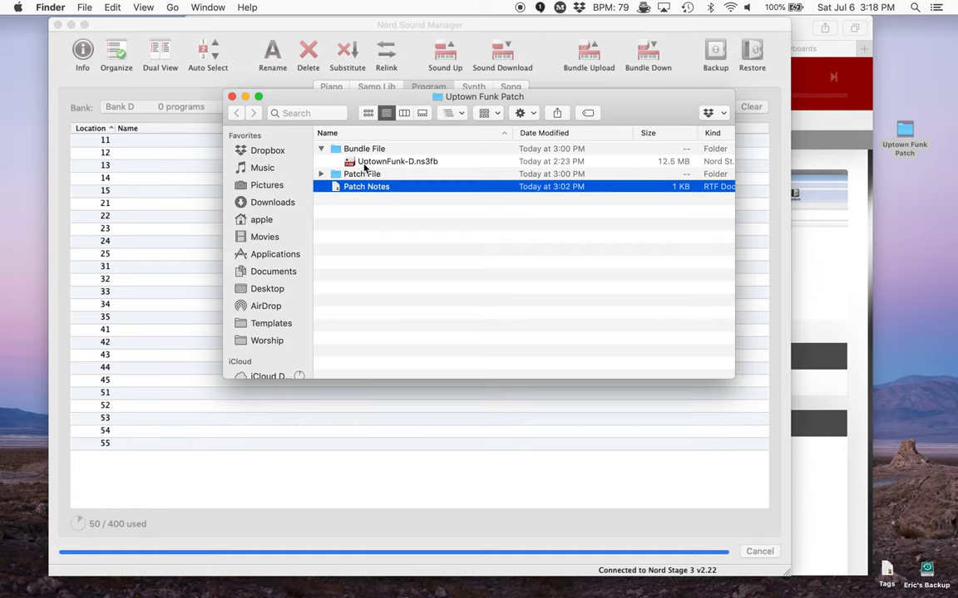
{"action": "left_click", "coordinate": [364, 163]}
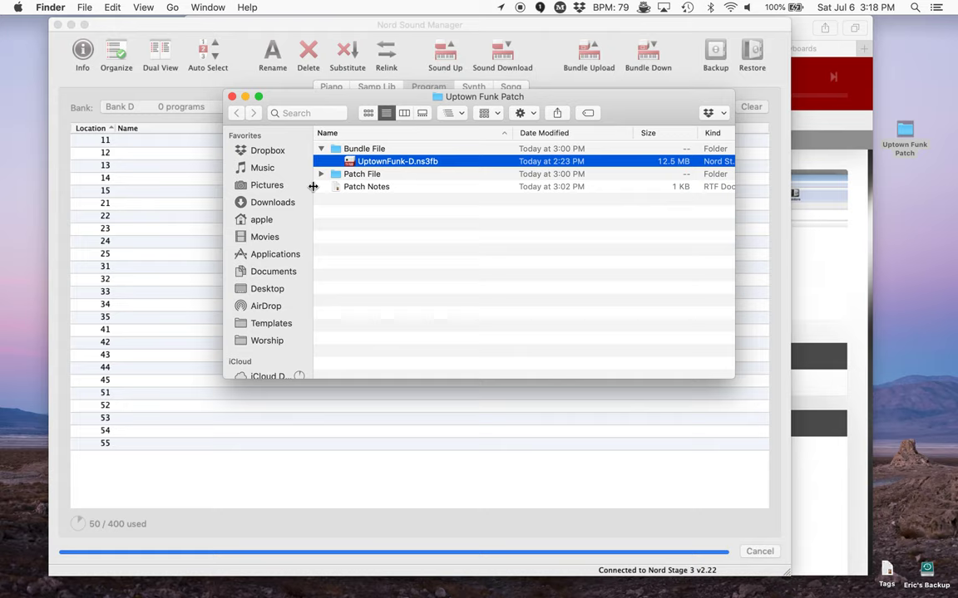
{"action": "left_click", "coordinate": [322, 174]}
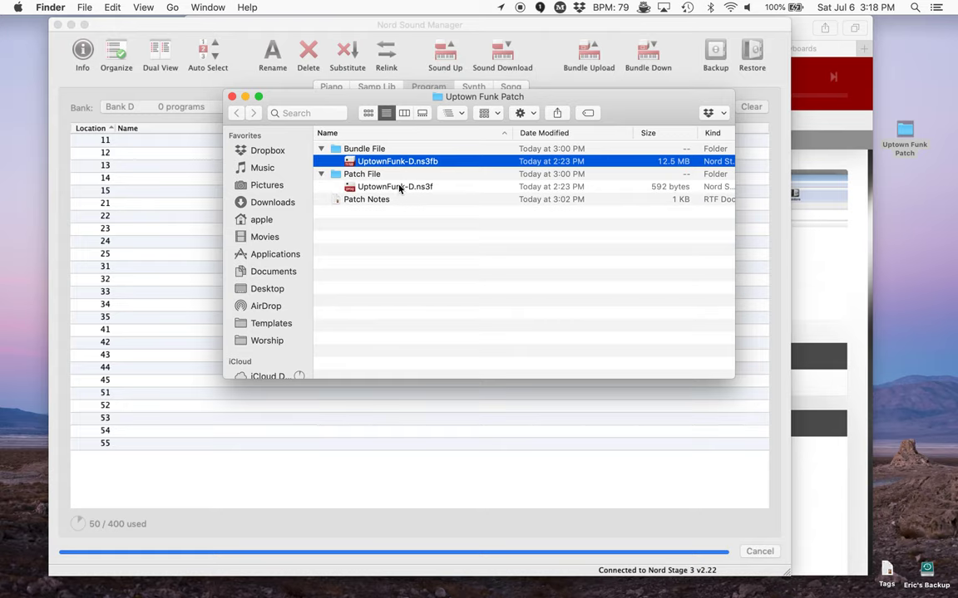
{"action": "left_click", "coordinate": [399, 188]}
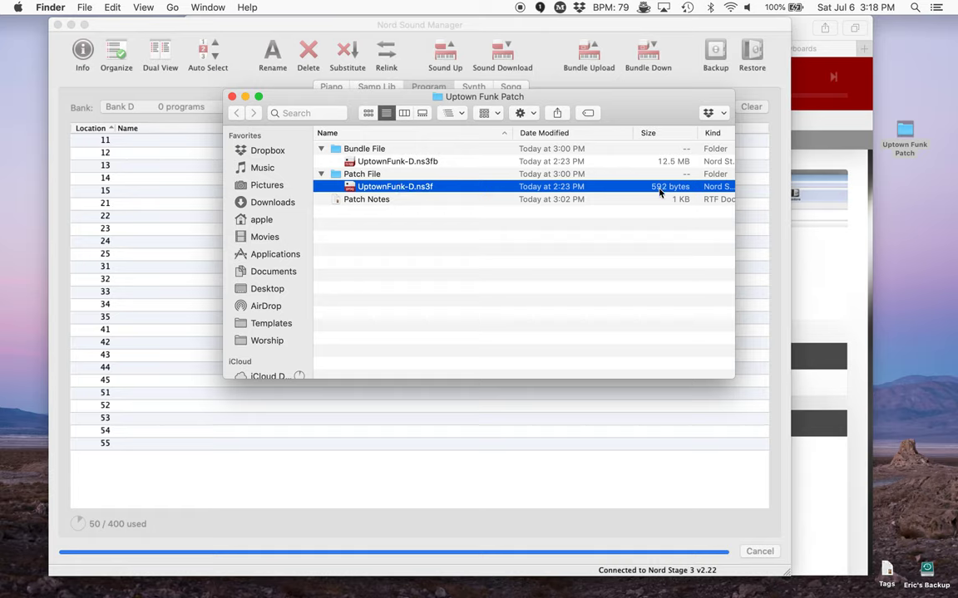
{"action": "left_click", "coordinate": [664, 163]}
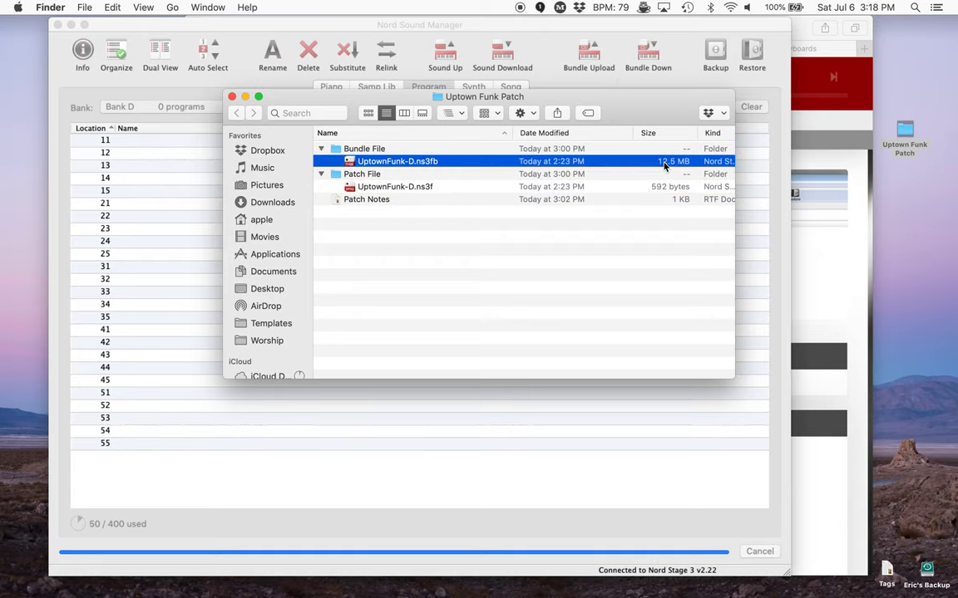
{"action": "left_click_drag", "start_coordinate": [371, 107], "coordinate": [588, 125]}
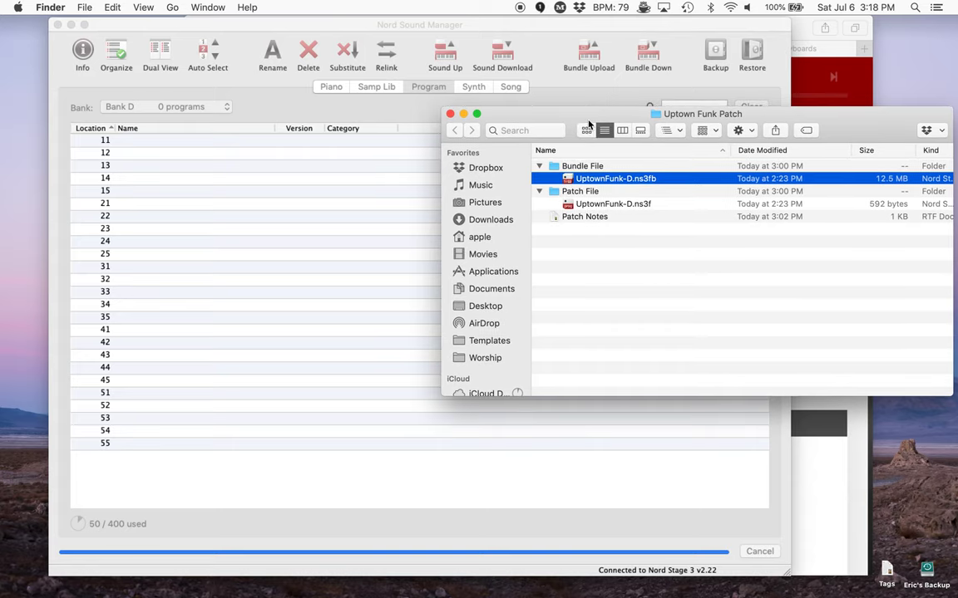
{"action": "left_click", "coordinate": [592, 207]}
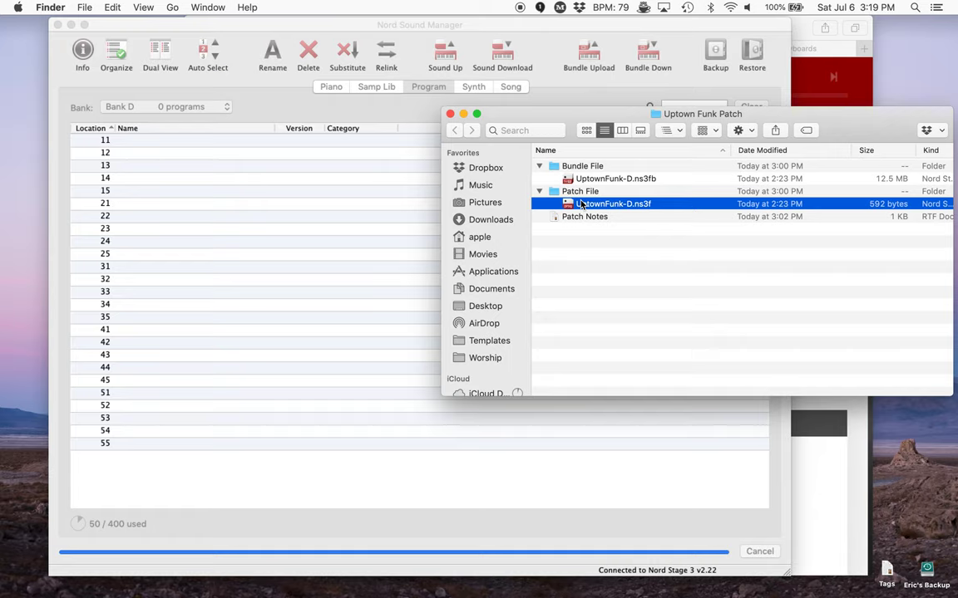
{"action": "left_click", "coordinate": [612, 180]}
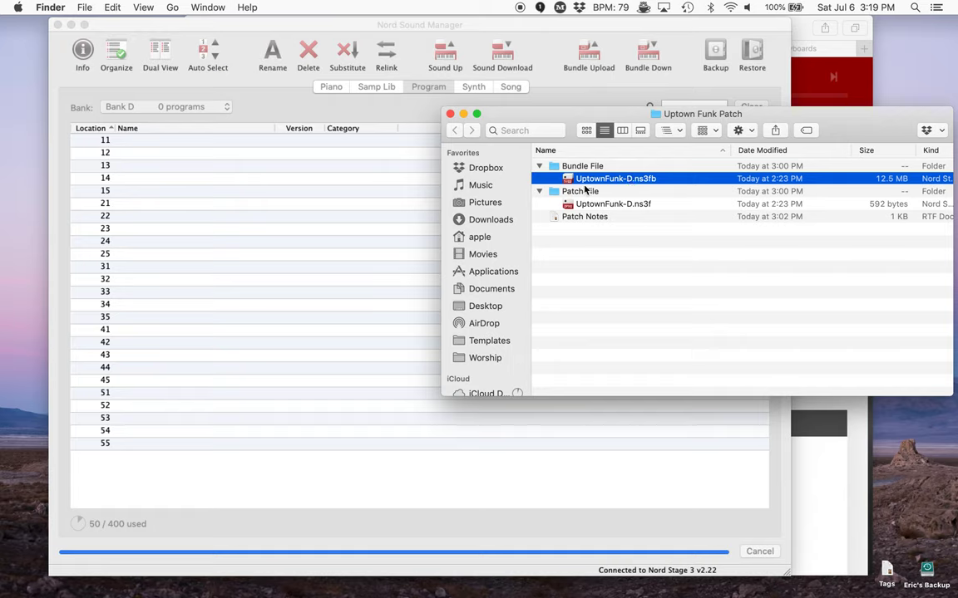
{"action": "left_click", "coordinate": [587, 204]}
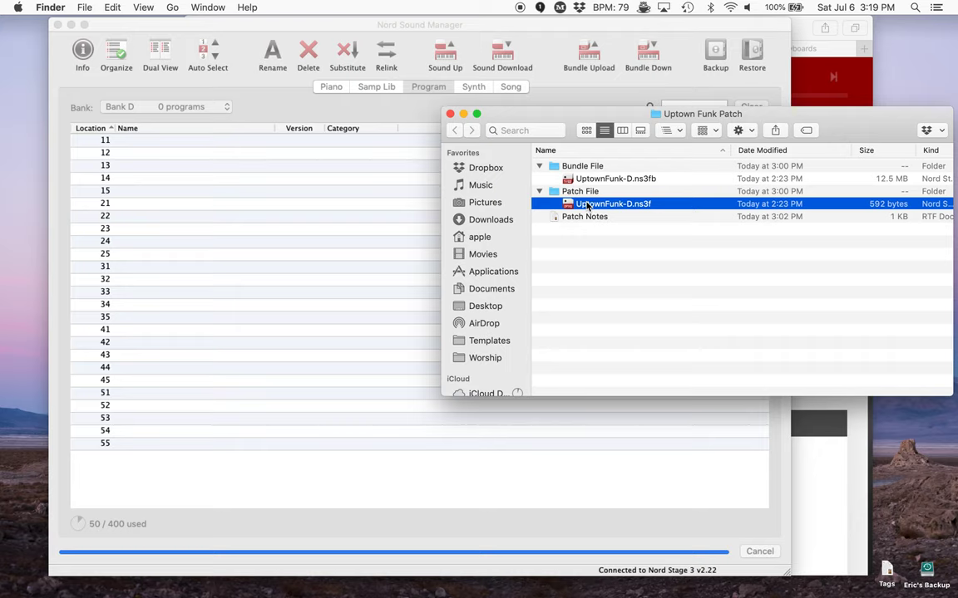
Step: Open Patch Notes and follow its EP4 Mk5 80's Electric Piano link to the EP4 MK V page
{"action": "double_click", "coordinate": [587, 217]}
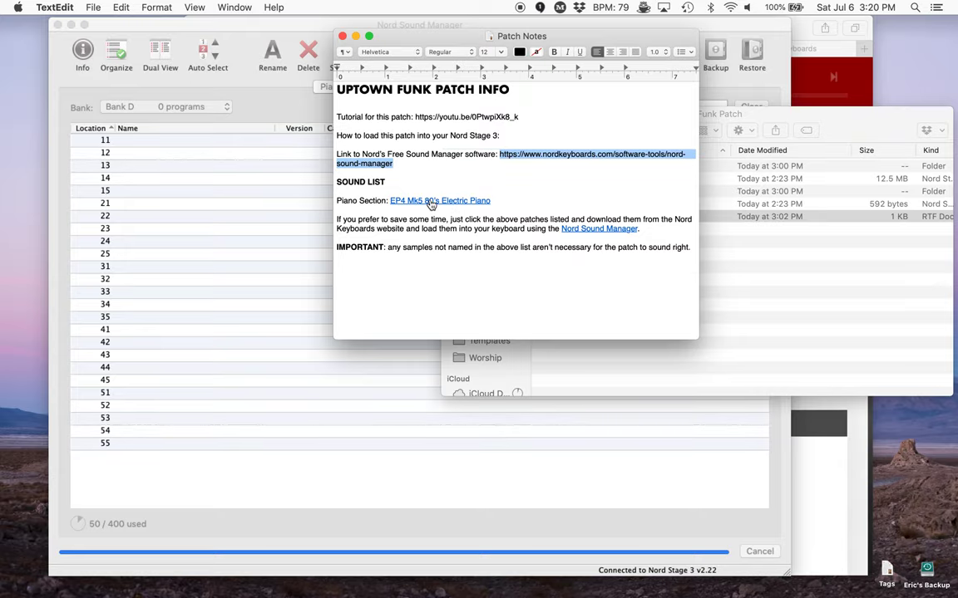
{"action": "left_click", "coordinate": [431, 204]}
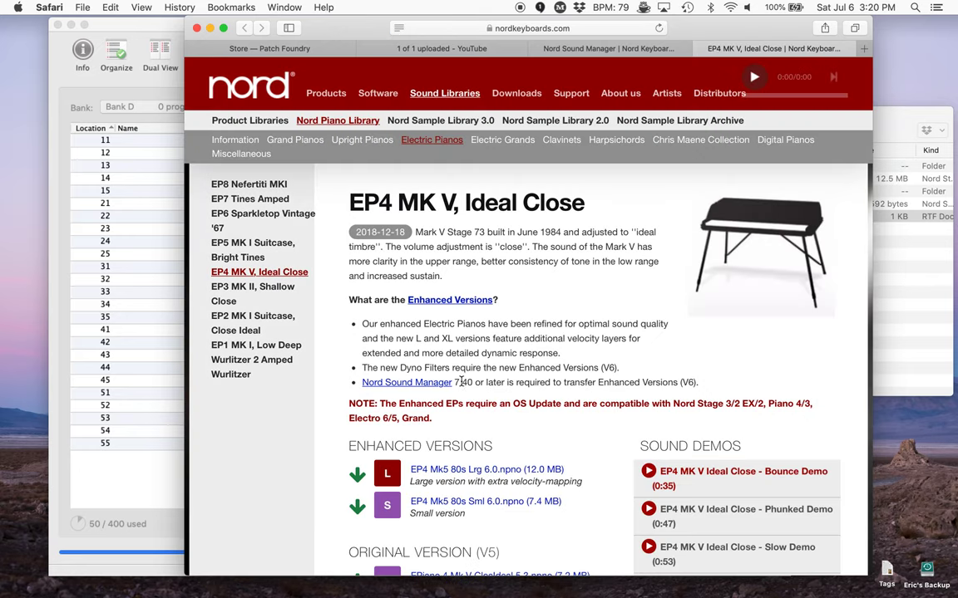
Step: Scroll the EP4 MK V download versions, close that tab and hide Safari
{"action": "scroll", "coordinate": [550, 369], "scroll_direction": "down", "scroll_amount": 3}
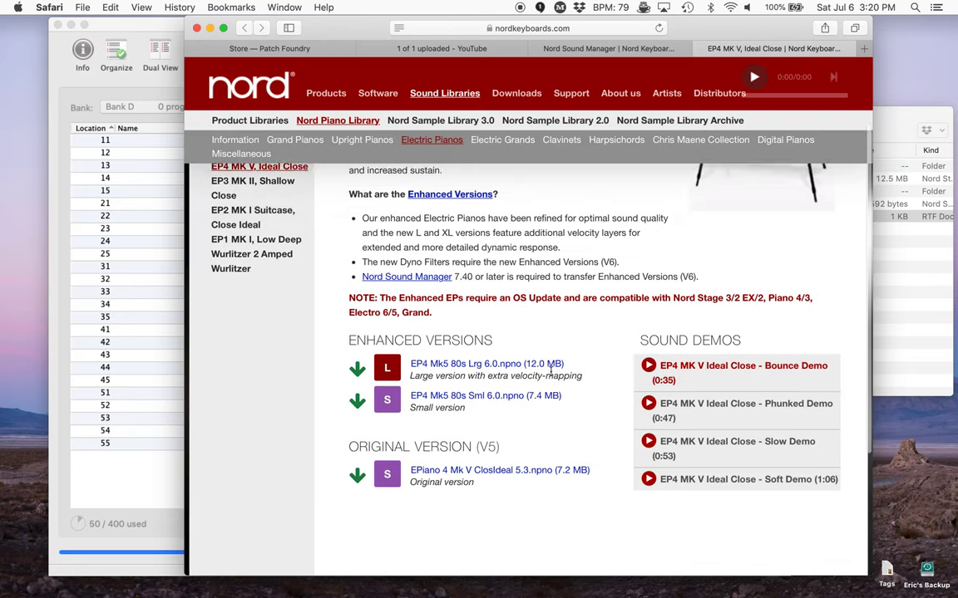
{"action": "scroll", "coordinate": [550, 370], "scroll_direction": "down", "scroll_amount": 1}
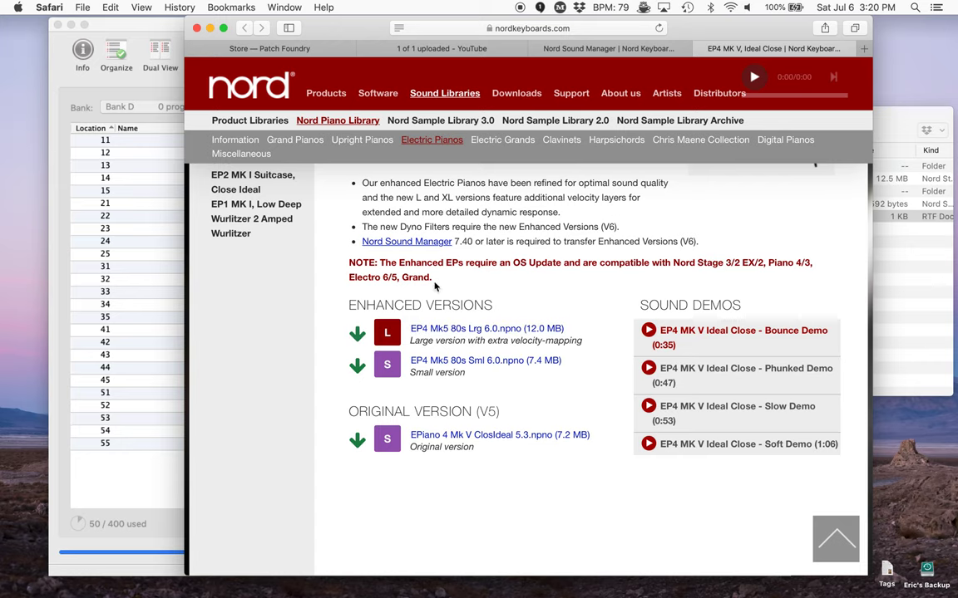
{"action": "scroll", "coordinate": [434, 225], "scroll_direction": "up", "scroll_amount": 5}
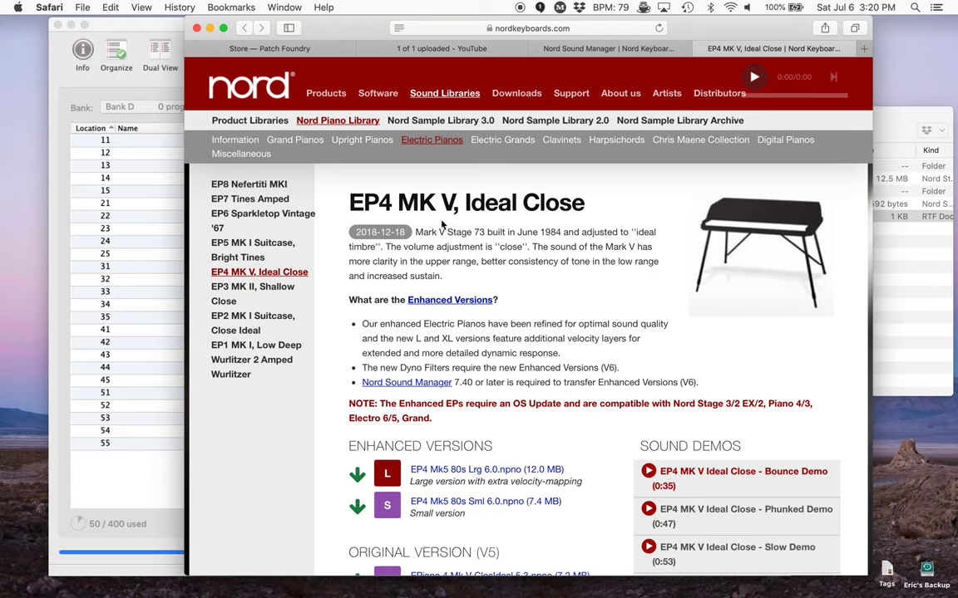
{"action": "left_click", "coordinate": [702, 49]}
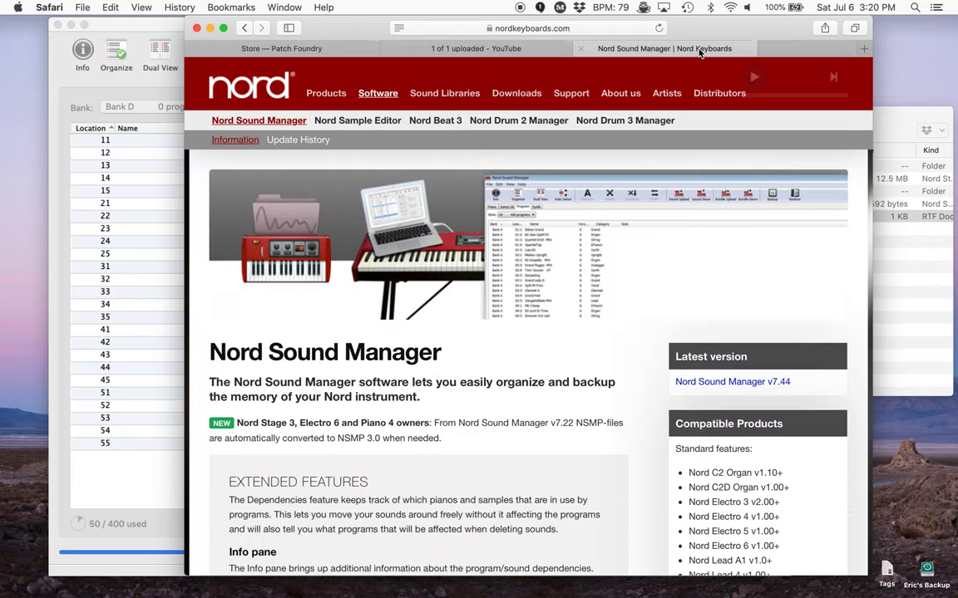
{"action": "key", "text": "super+h"}
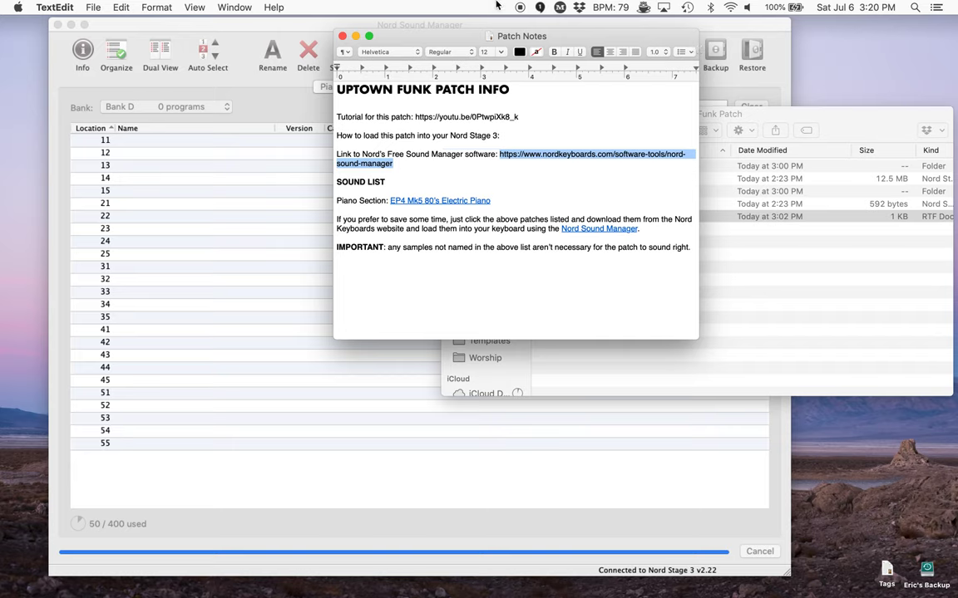
Step: Drag UptownFunk-D.ns3fb from Finder onto location 11 and confirm adding it to Bank D
{"action": "left_click_drag", "start_coordinate": [407, 38], "coordinate": [692, 292]}
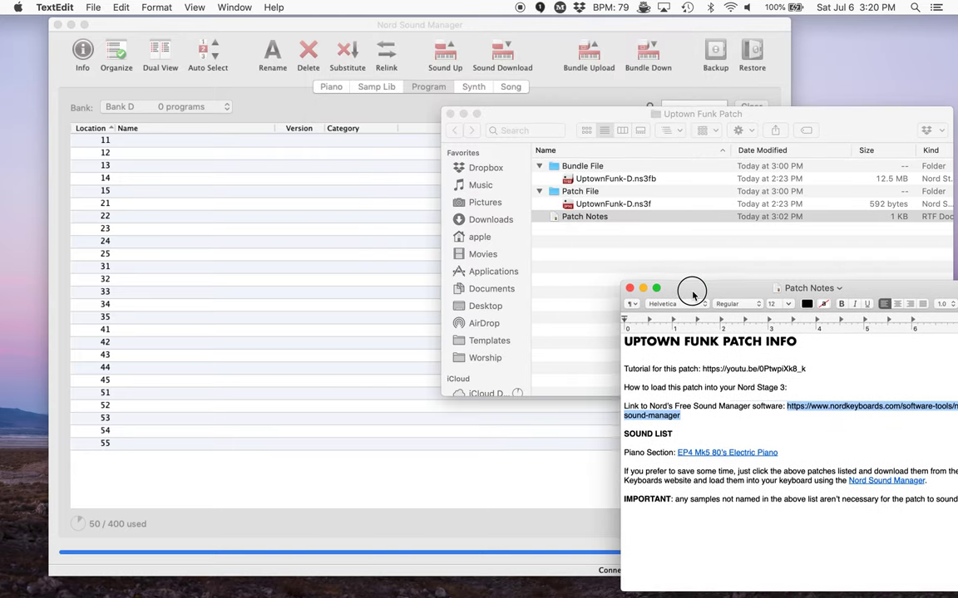
{"action": "left_click", "coordinate": [555, 268]}
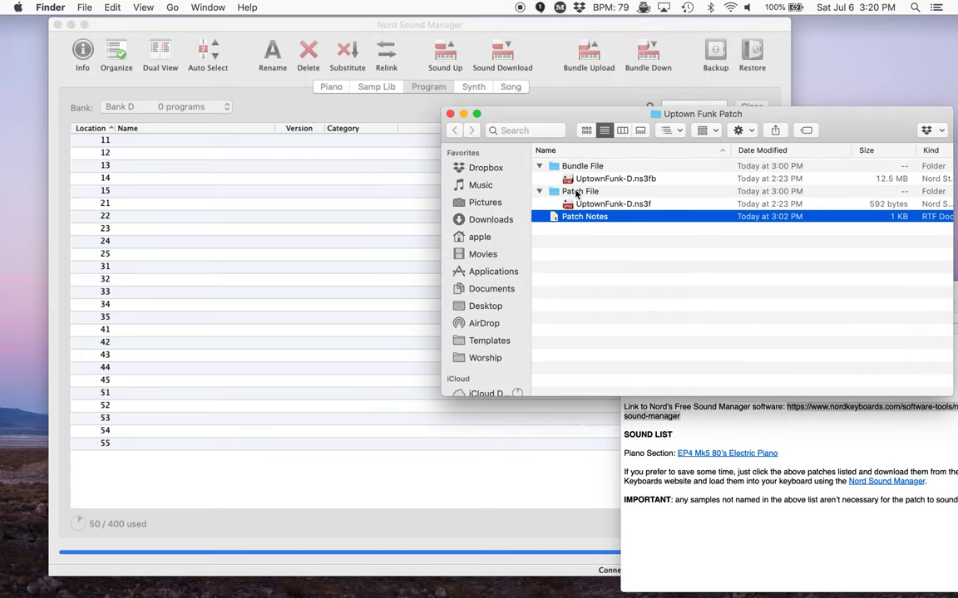
{"action": "left_click", "coordinate": [568, 177]}
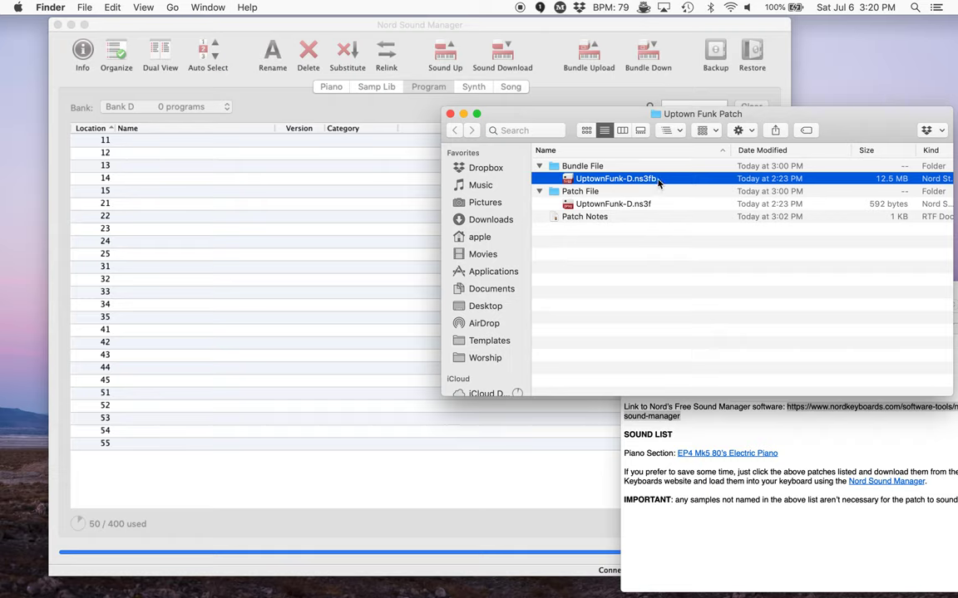
{"action": "left_click", "coordinate": [658, 181]}
{"action": "left_click_drag", "start_coordinate": [658, 180], "coordinate": [251, 140]}
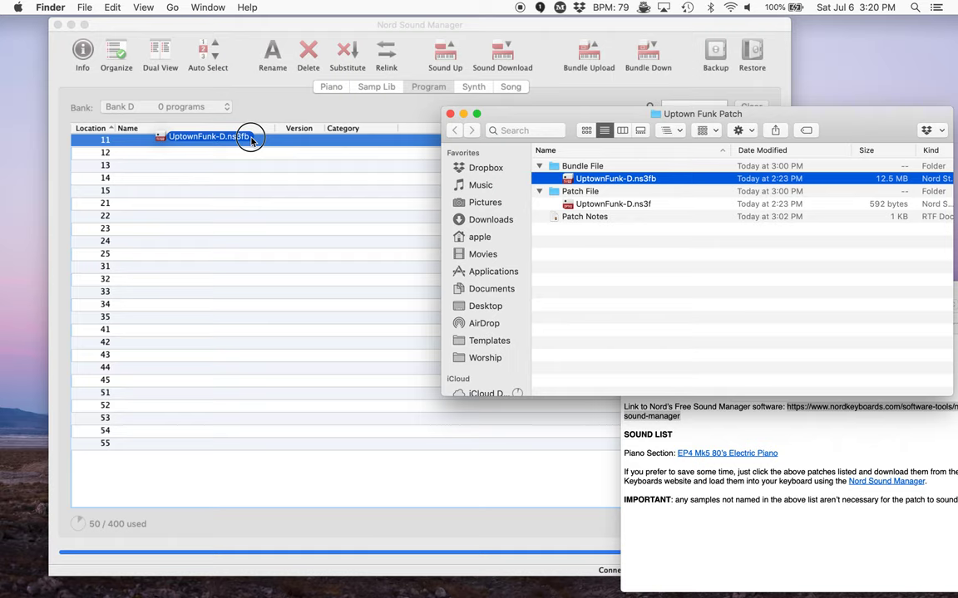
{"action": "left_click_drag", "start_coordinate": [251, 139], "coordinate": [251, 140]}
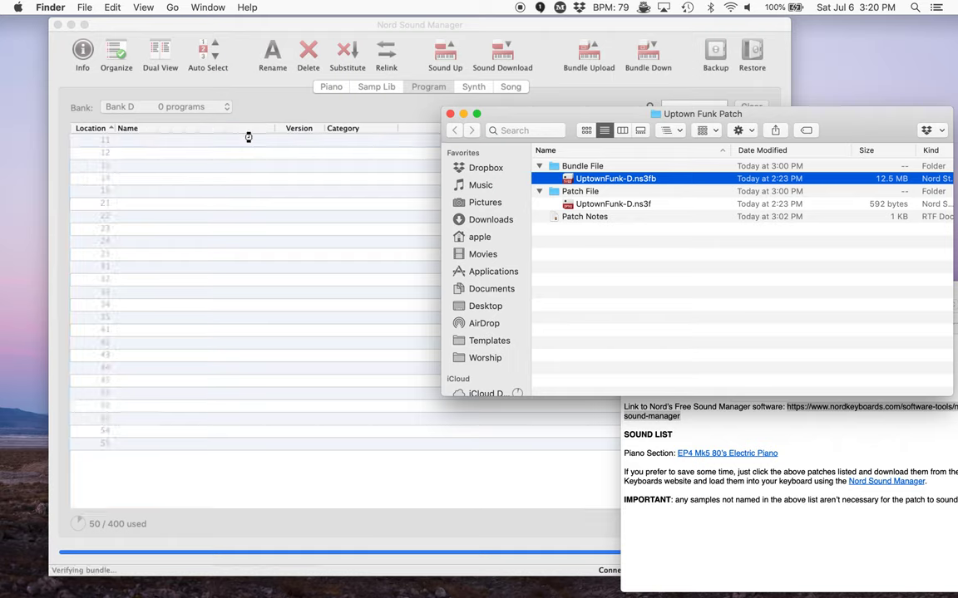
{"action": "left_click", "coordinate": [220, 376]}
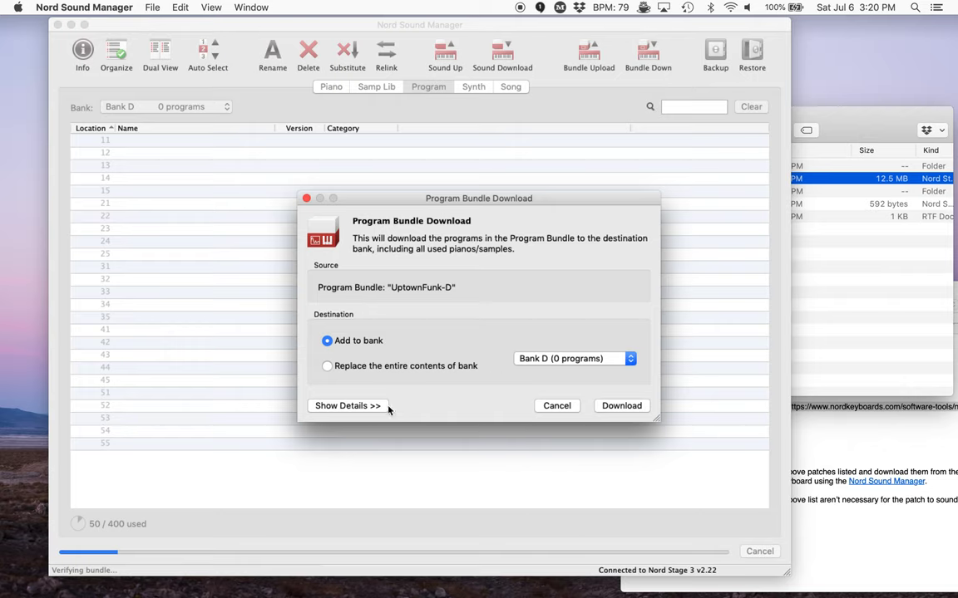
{"action": "left_click", "coordinate": [621, 406]}
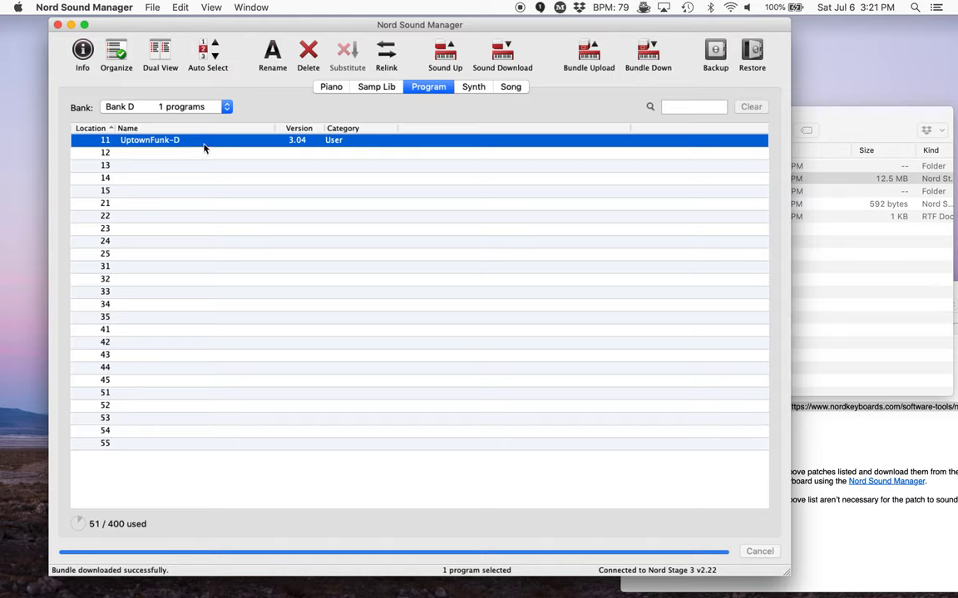
Step: Delete the UptownFunk-D program from location 11 of Bank D, confirming with Yes
{"action": "left_click", "coordinate": [205, 148]}
{"action": "key", "text": "Delete"}
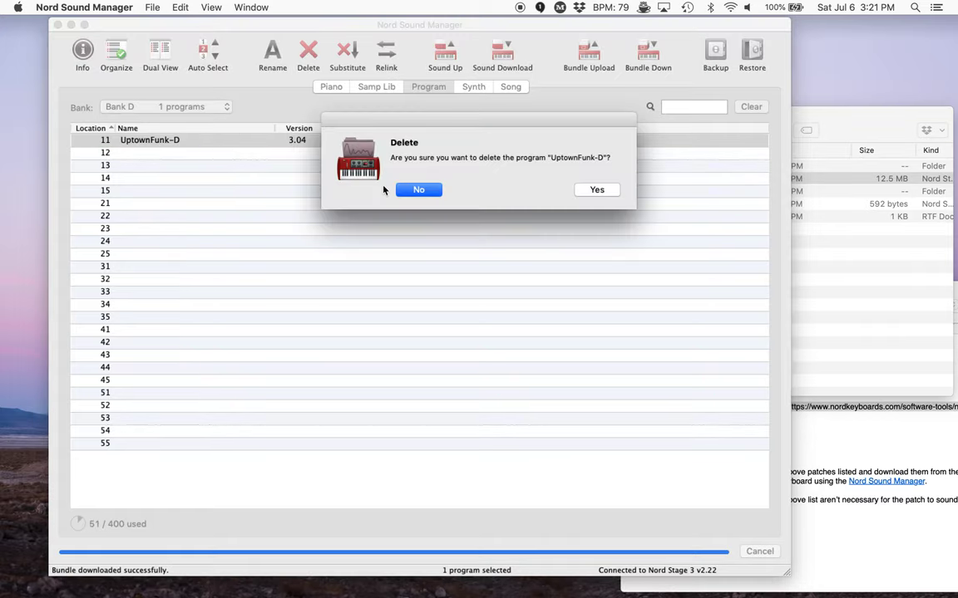
{"action": "left_click", "coordinate": [597, 190]}
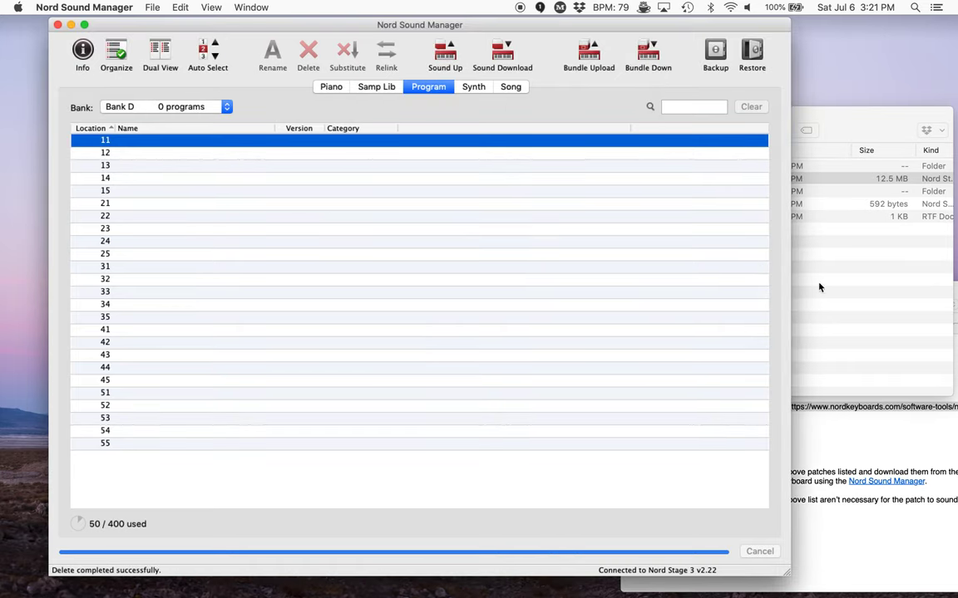
Step: Drag the UptownFunk-D.ns3f patch file from Finder onto location 11 in Sound Manager
{"action": "left_click", "coordinate": [819, 287]}
{"action": "left_click", "coordinate": [616, 204]}
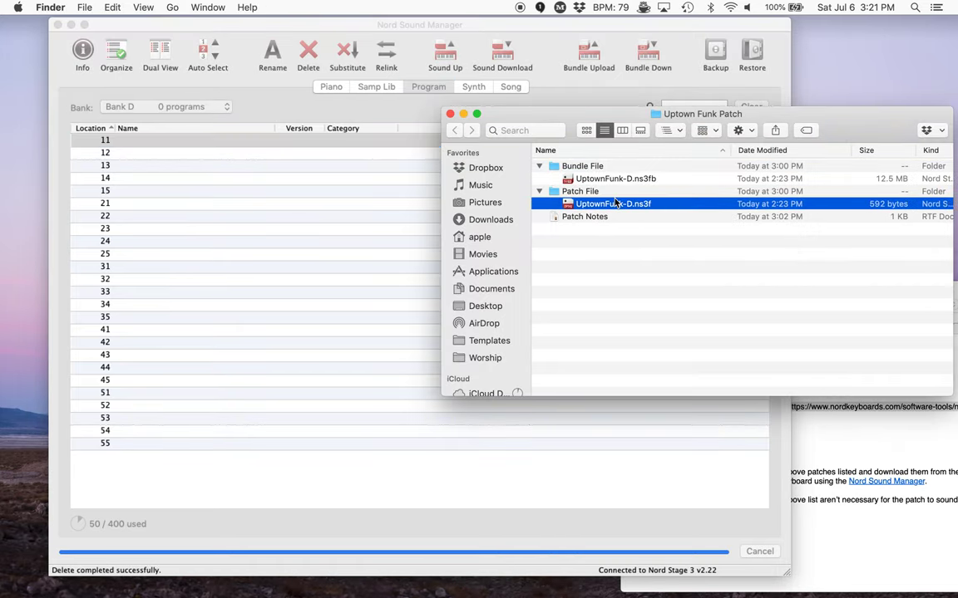
{"action": "left_click_drag", "start_coordinate": [616, 203], "coordinate": [249, 142]}
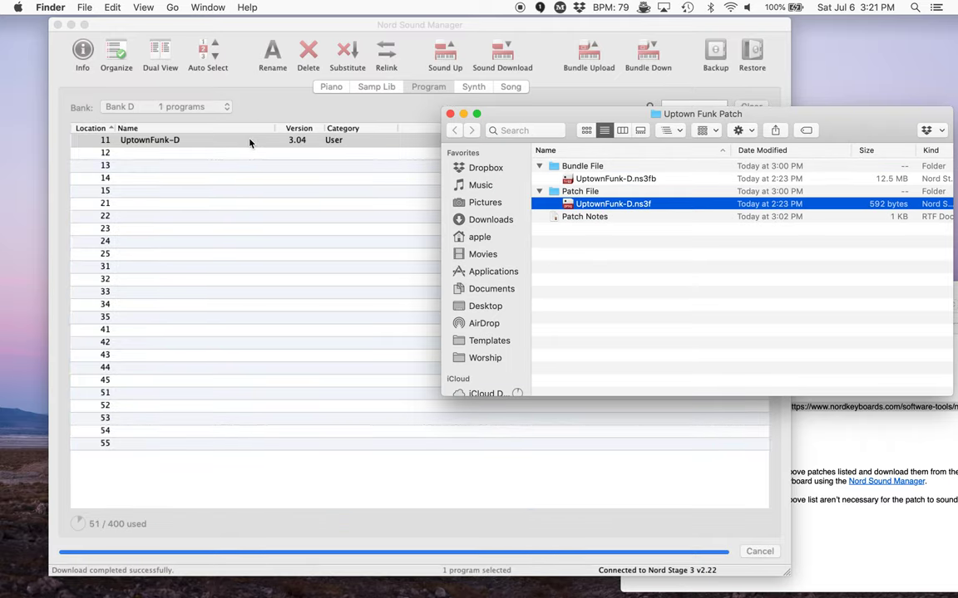
Step: Bring the Bank D program list forward to show UptownFunk-D in slot 11
{"action": "left_click", "coordinate": [249, 141]}
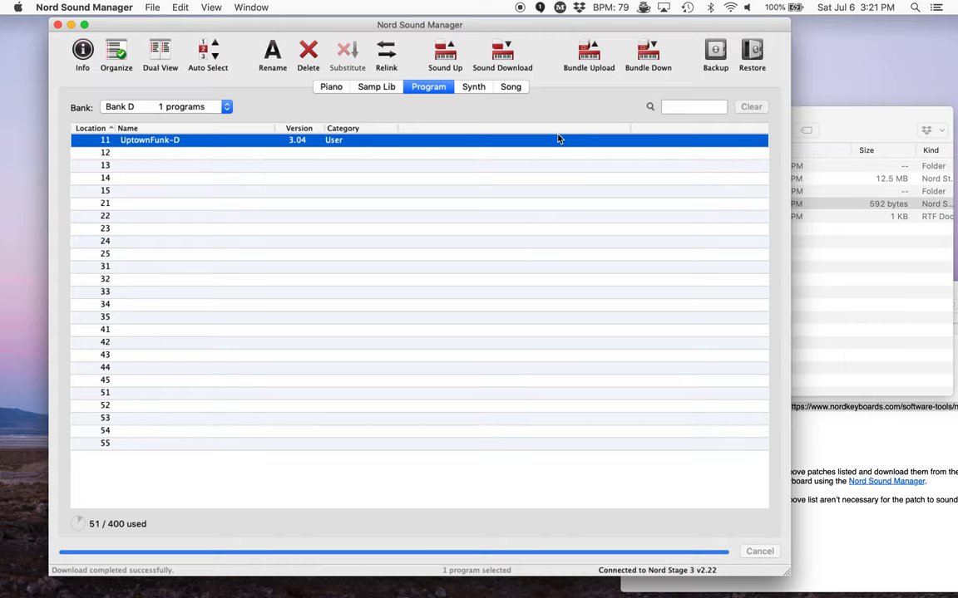
{"action": "left_click", "coordinate": [796, 480]}
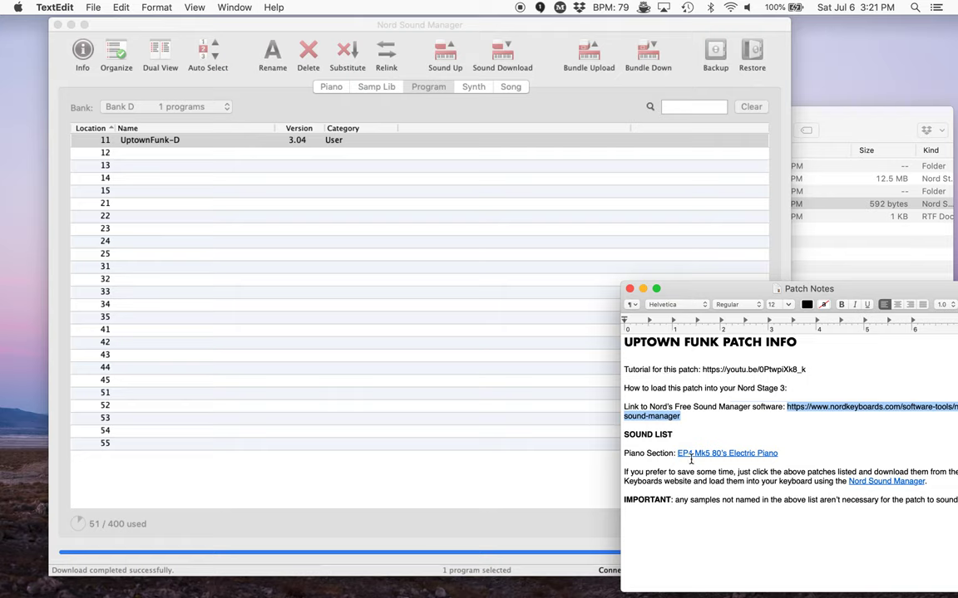
{"action": "left_click", "coordinate": [514, 198]}
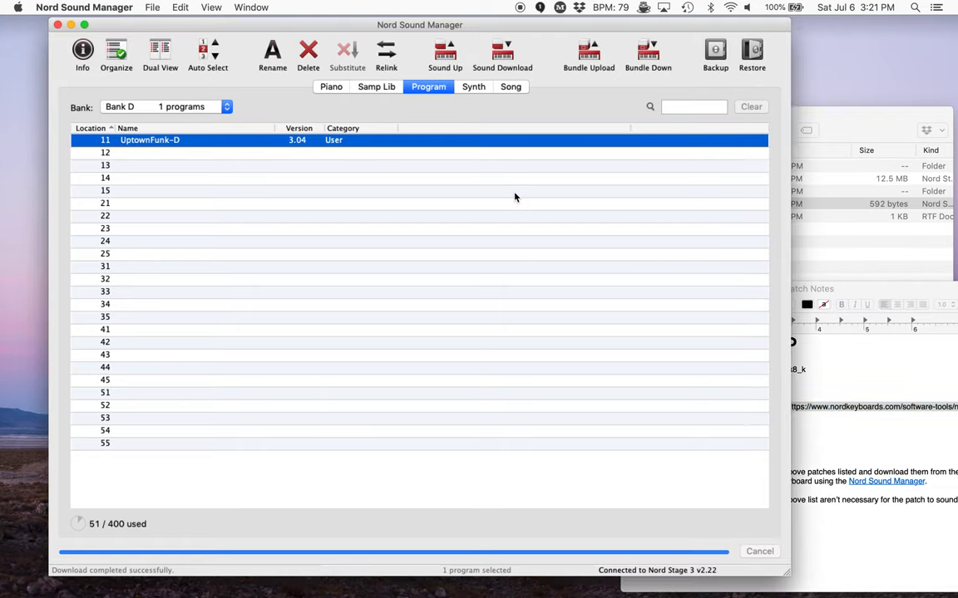